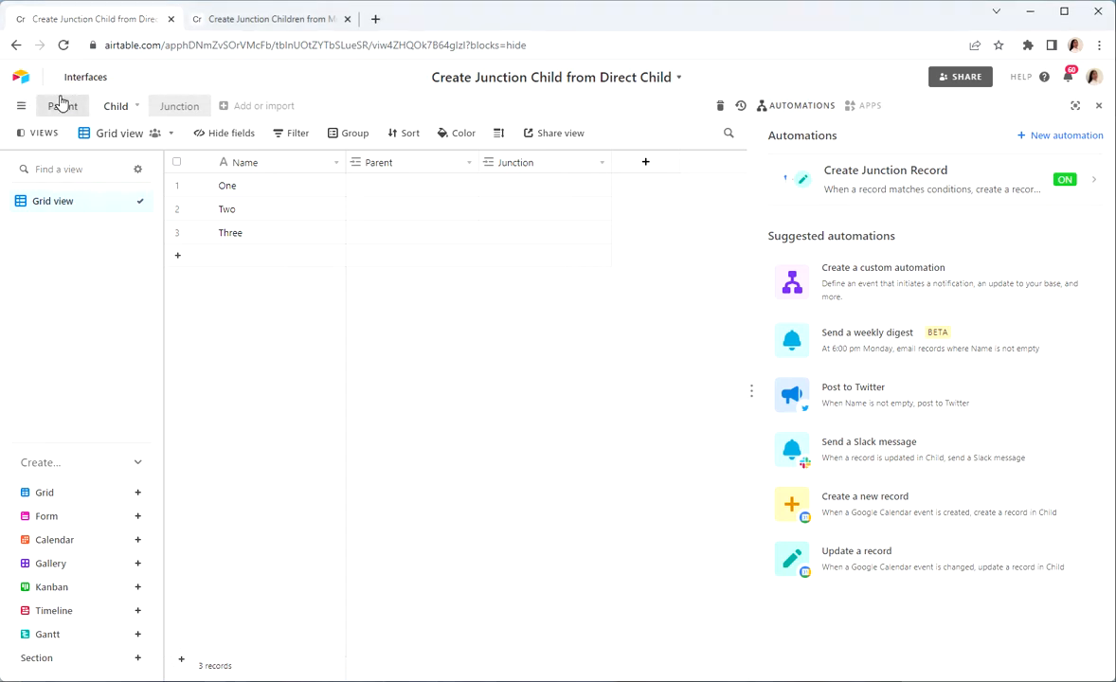
Step: Review the fields and records in the Parent, Child and Junction tables
left_click(60, 103)
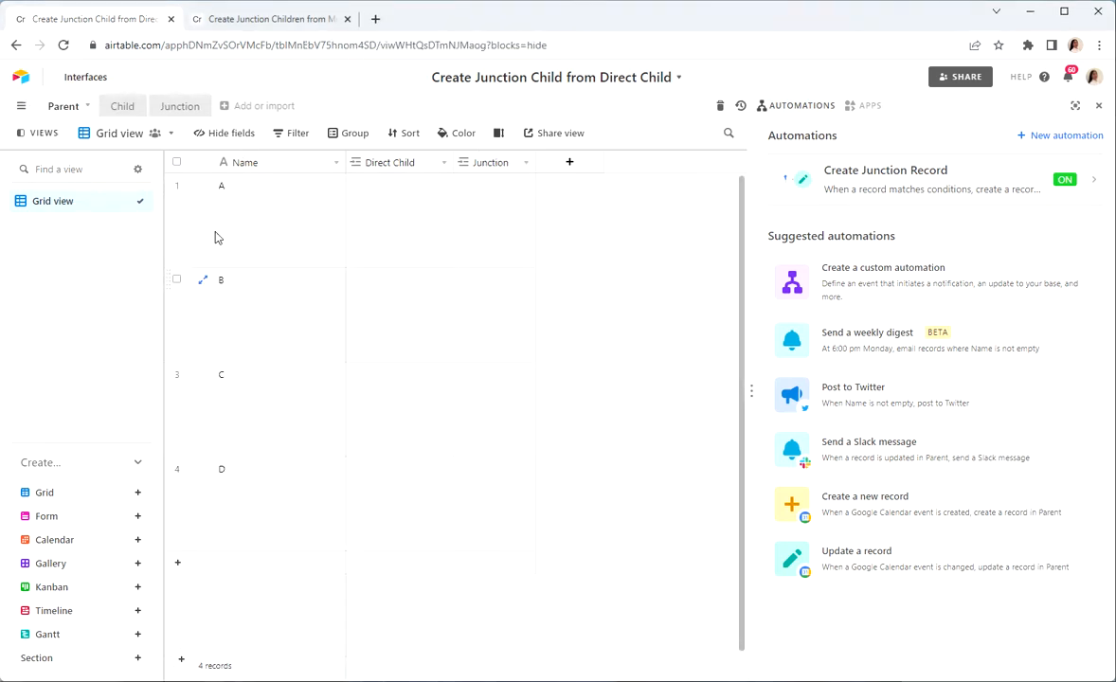
left_click(120, 107)
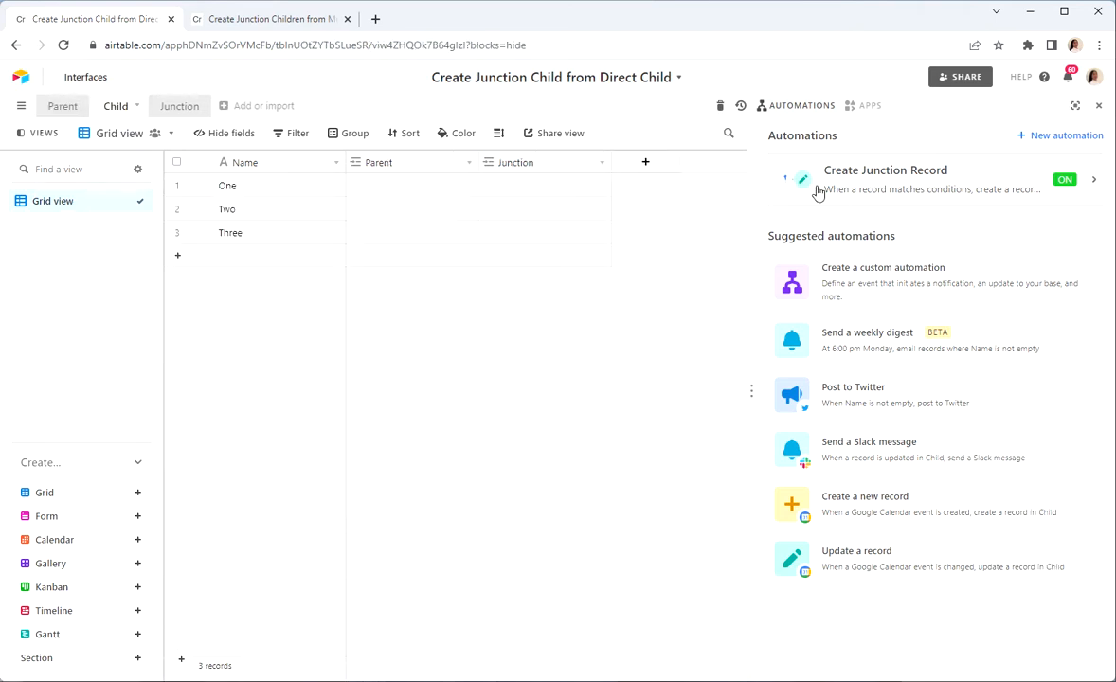
left_click(63, 108)
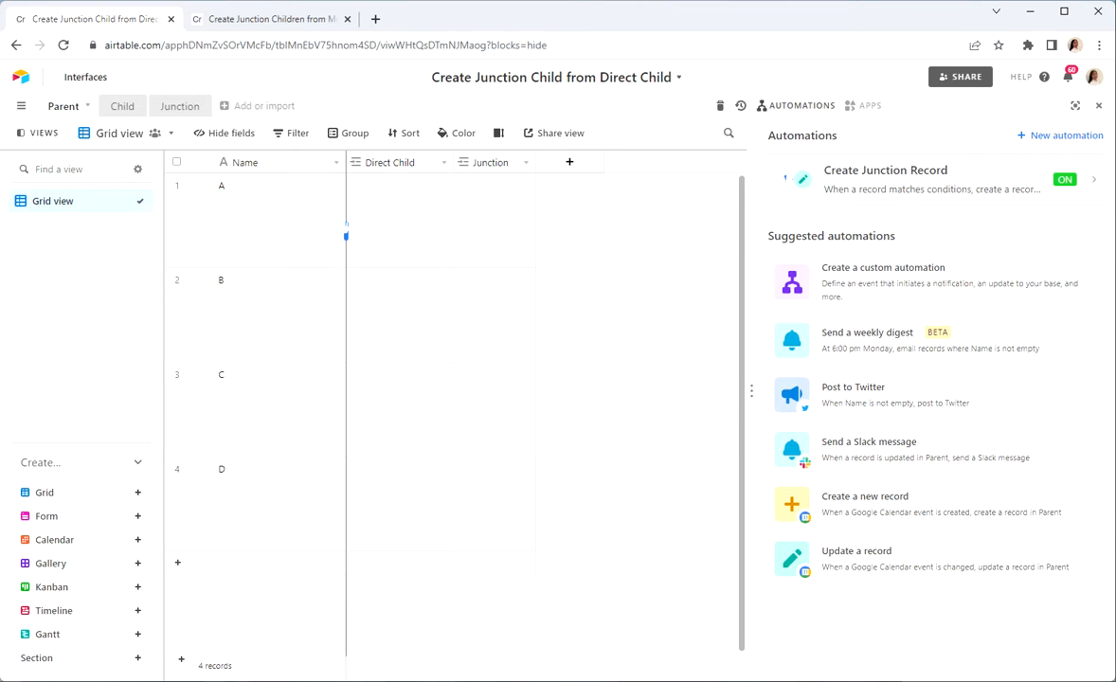
left_click(176, 107)
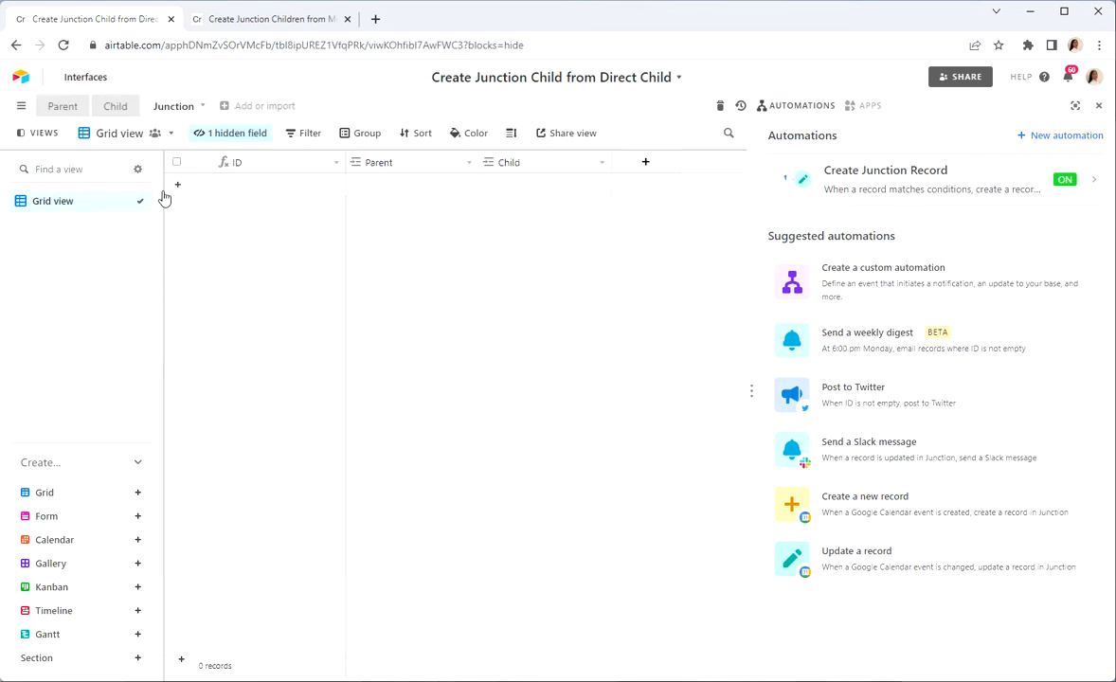
Step: Link child record One to parent A in the Parent table's Direct Child field and check the Junction table
left_click(53, 107)
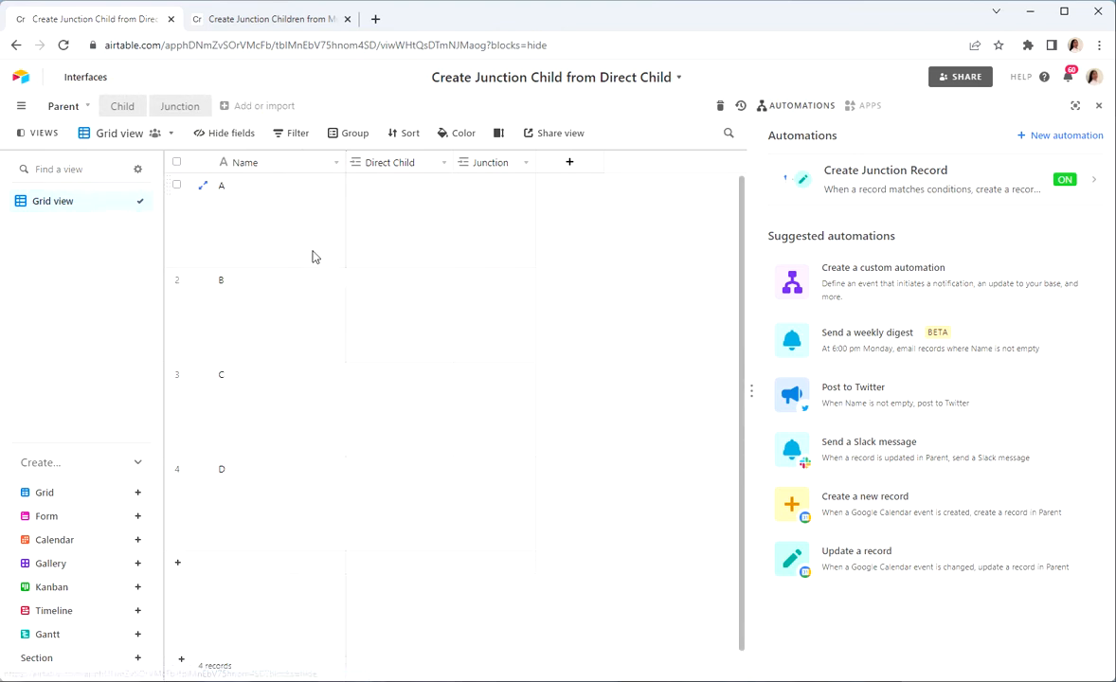
left_click(374, 210)
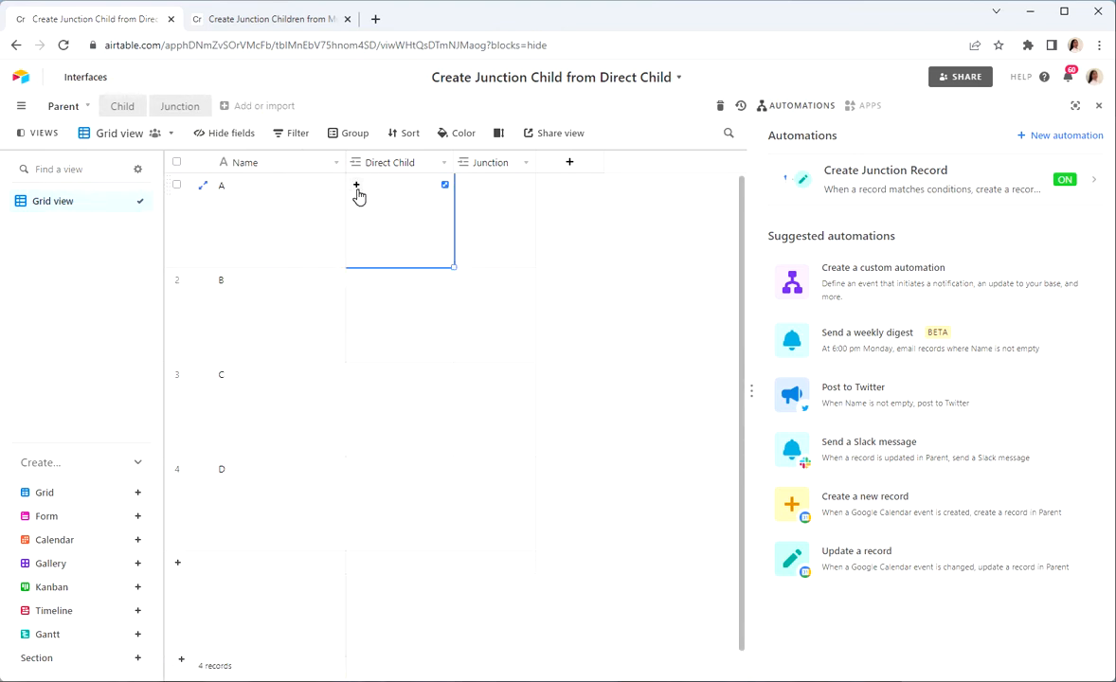
left_click(358, 192)
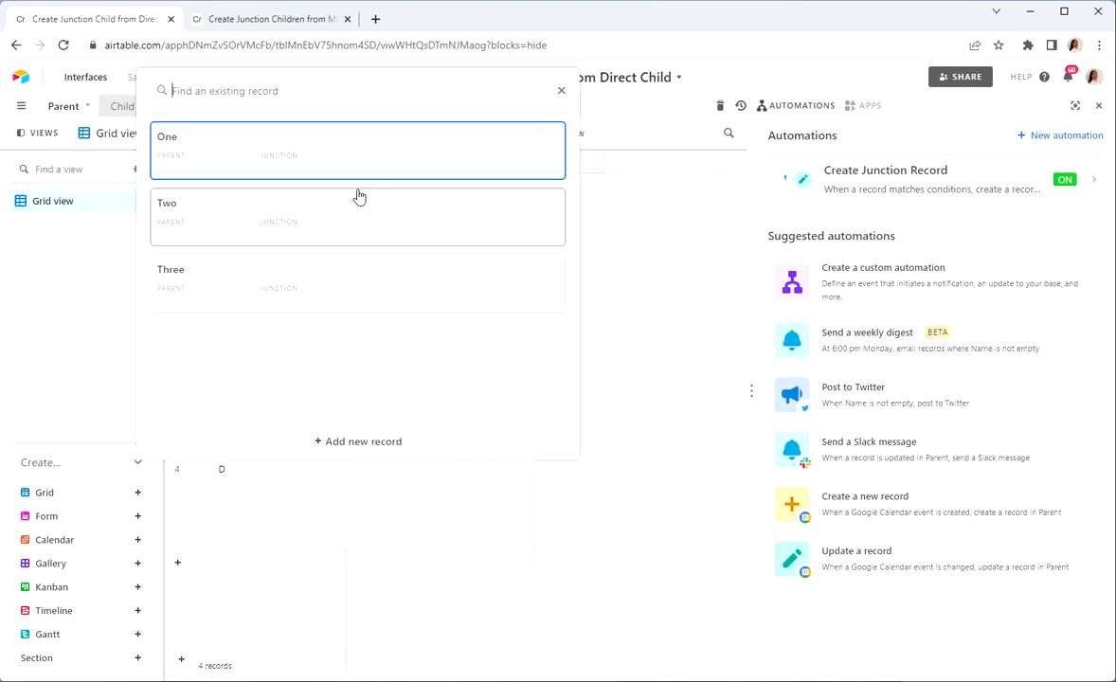
left_click(312, 166)
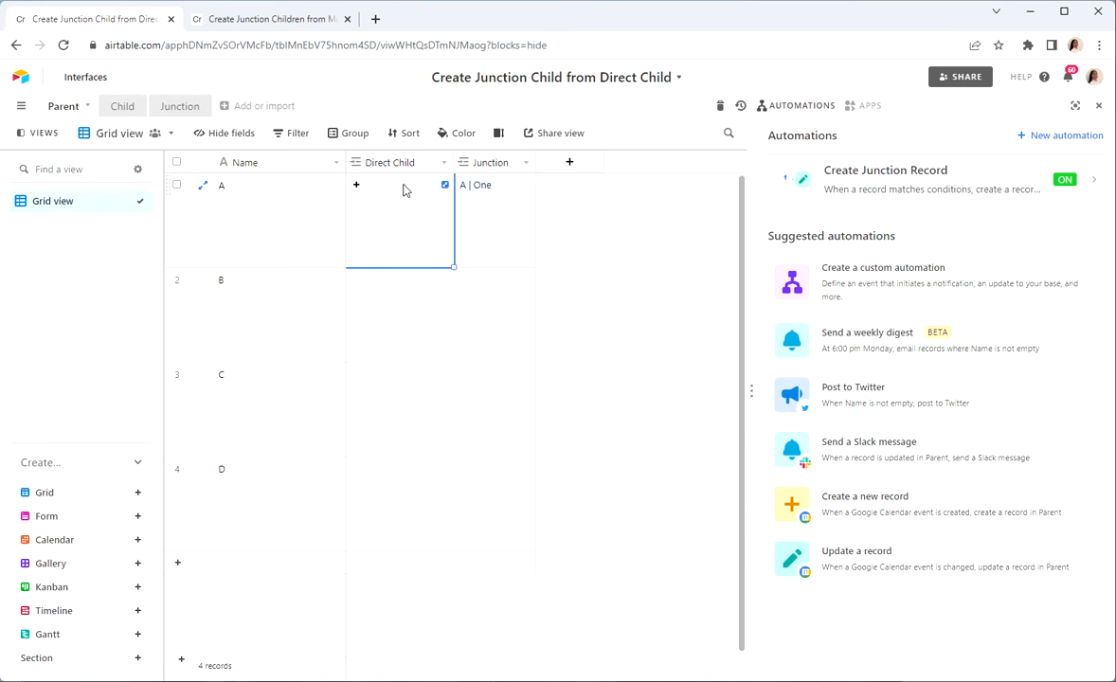
left_click(179, 110)
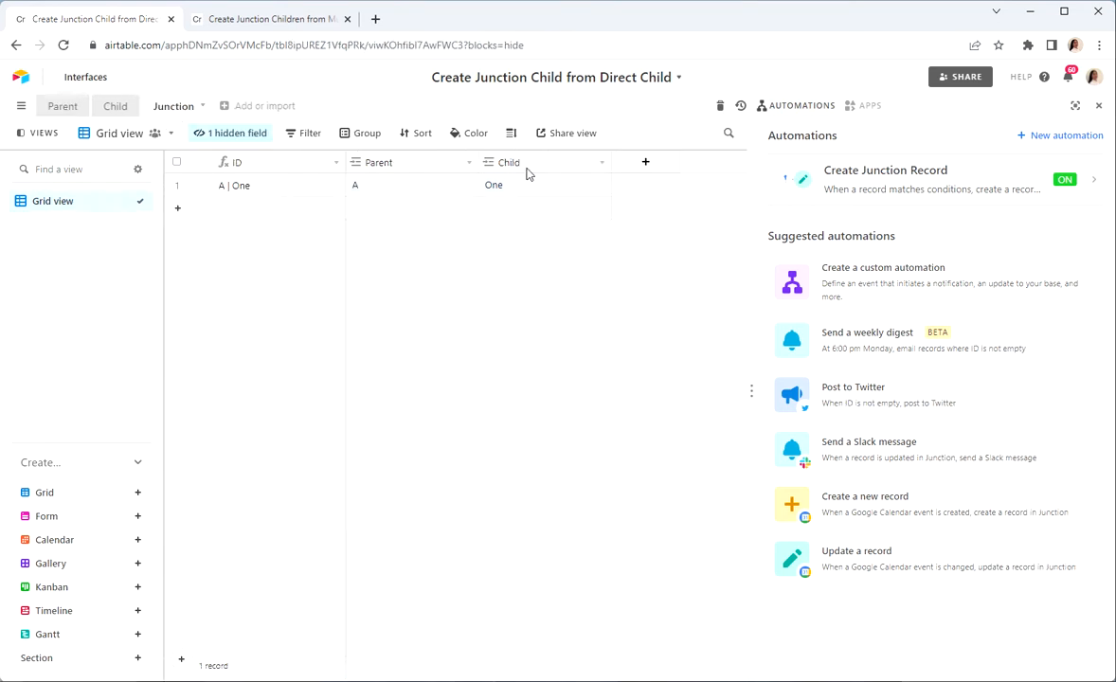
Step: Link child record Two to parent A through the Direct Child field of the Parent table
left_click(59, 108)
left_click(376, 196)
left_click(356, 186)
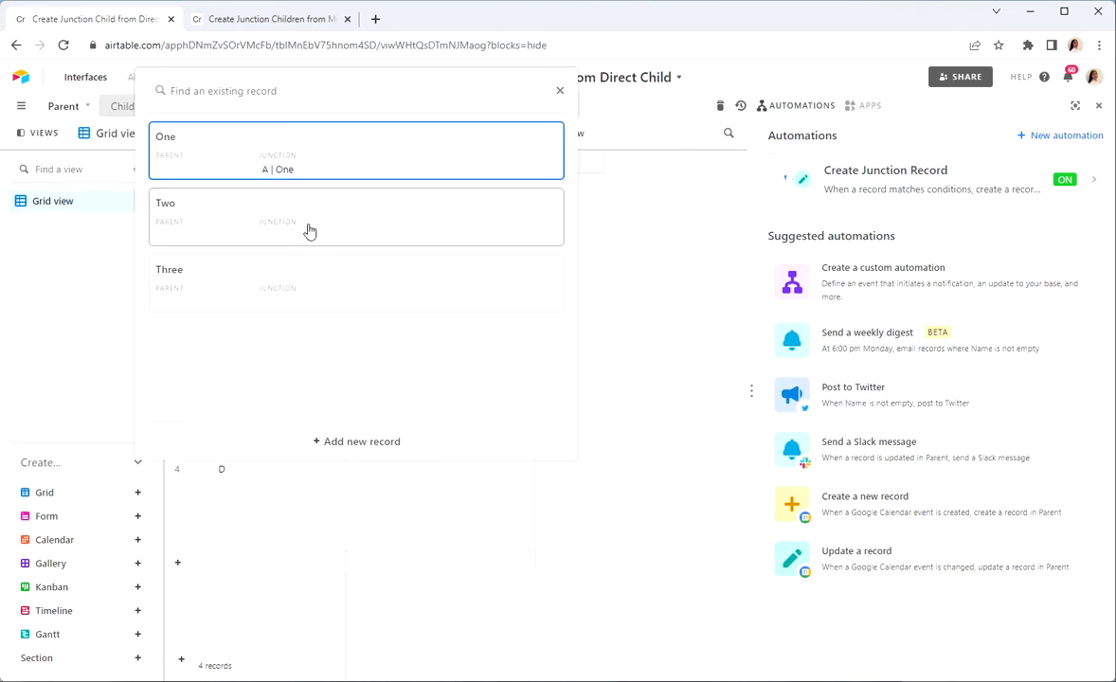
left_click(308, 239)
Step: Set the Direct Child of parent B to One and of parent C to Three
left_click(367, 292)
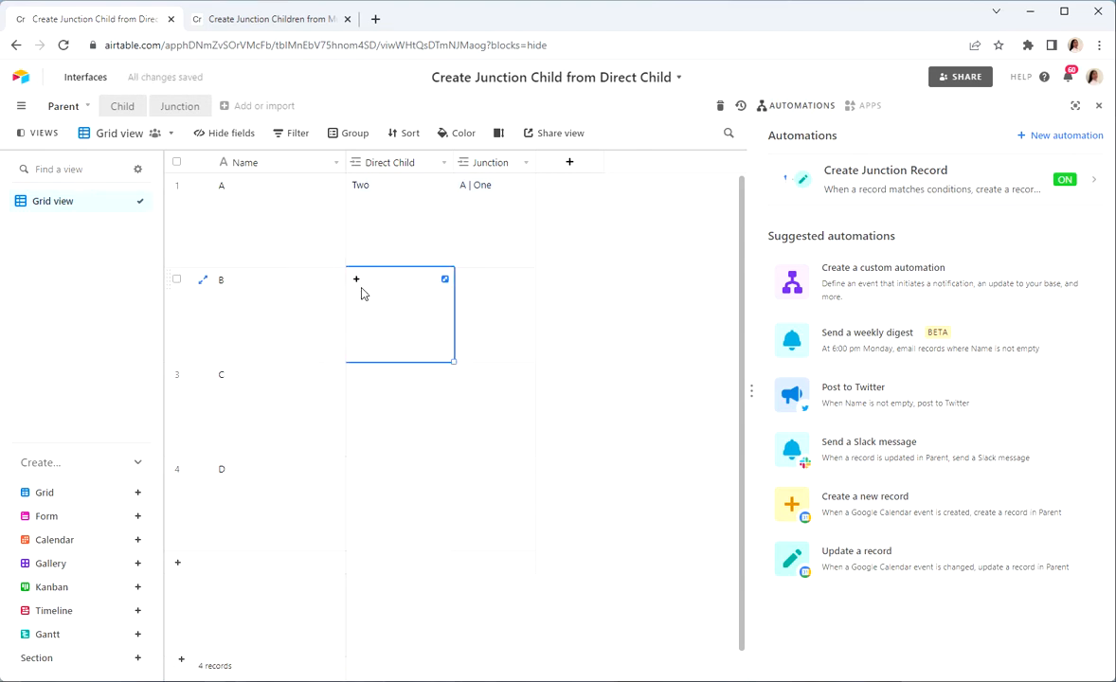
left_click(357, 281)
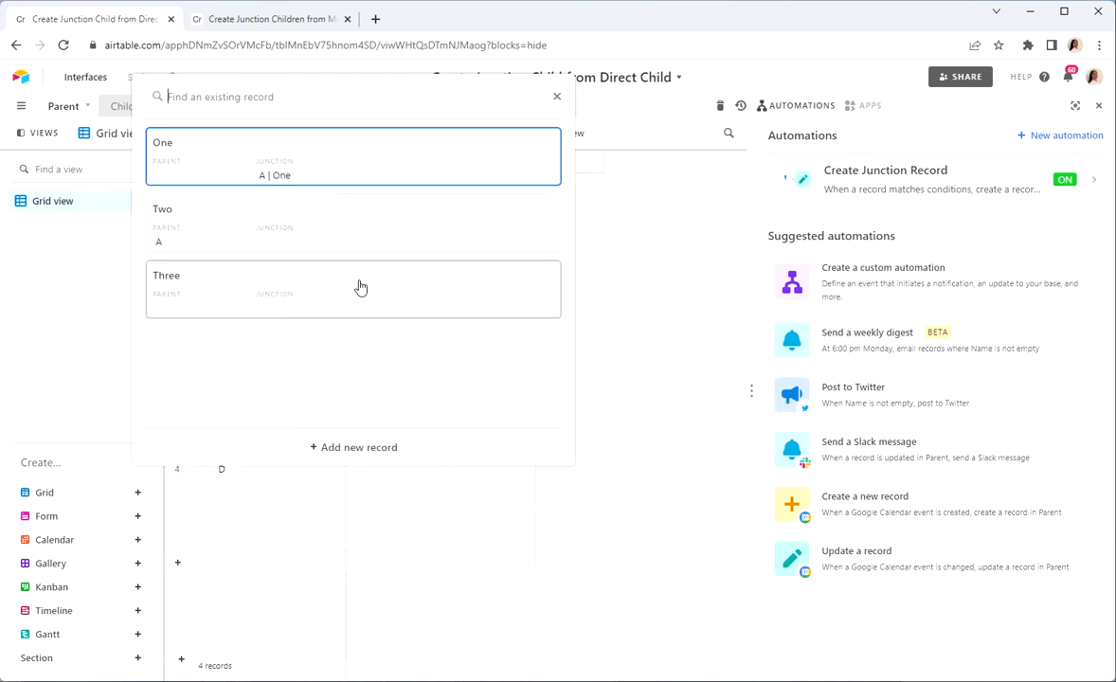
left_click(281, 164)
left_click(398, 408)
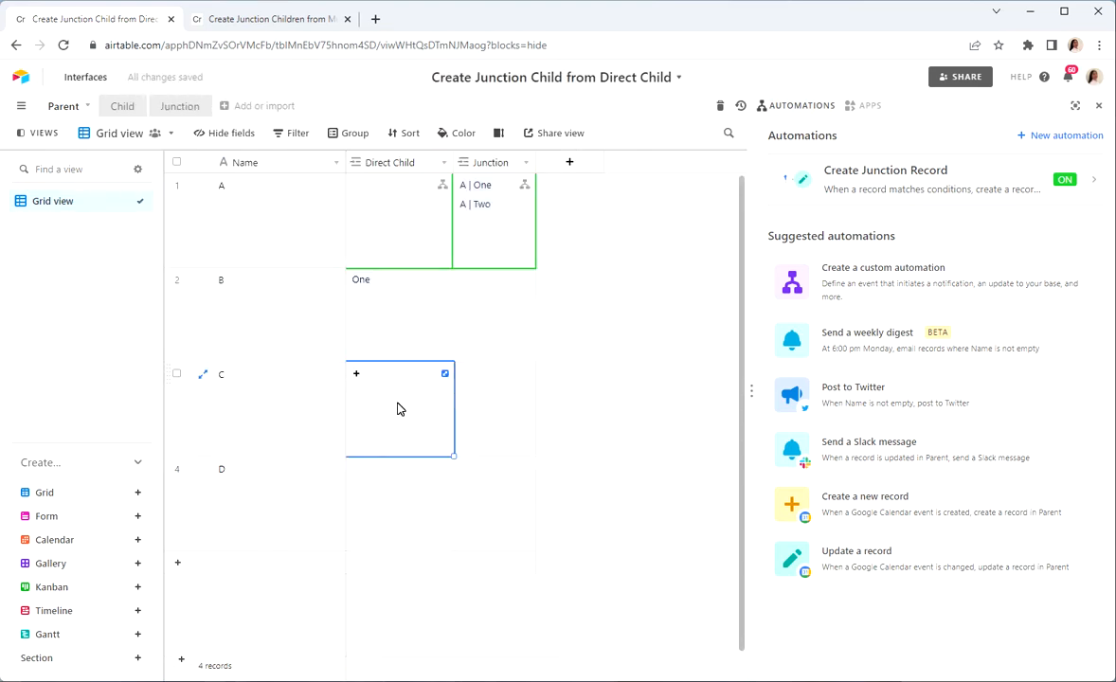
left_click(358, 376)
left_click(289, 390)
left_click(628, 378)
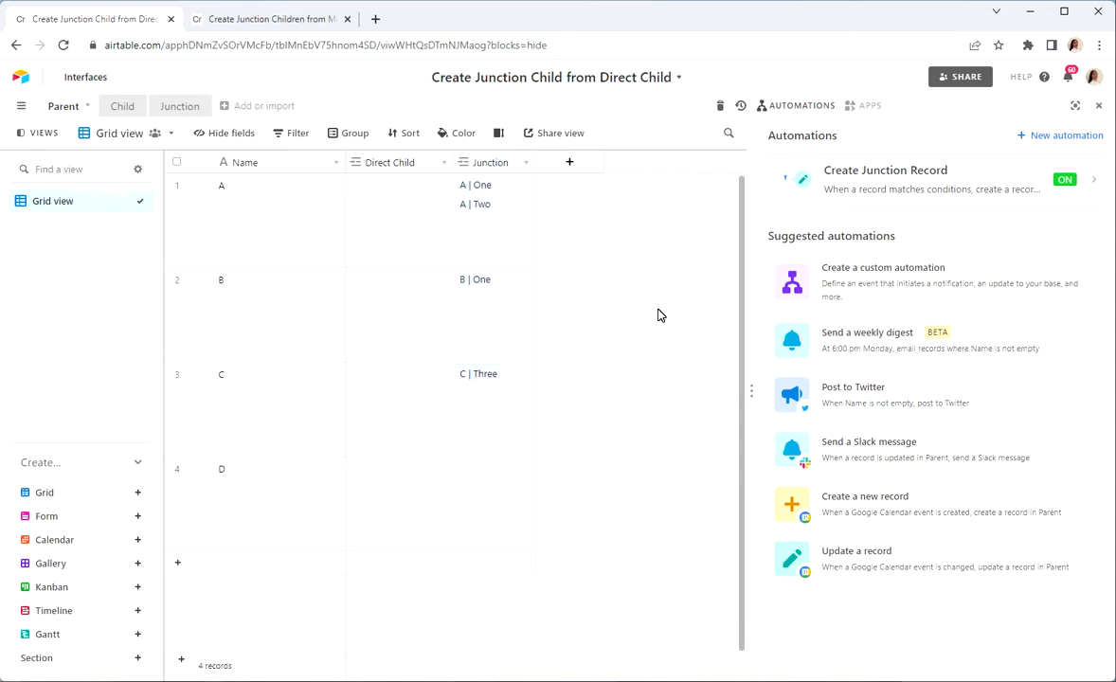
Step: Inspect the link settings of the Direct Child field and the records in the Junction table
double_click(398, 172)
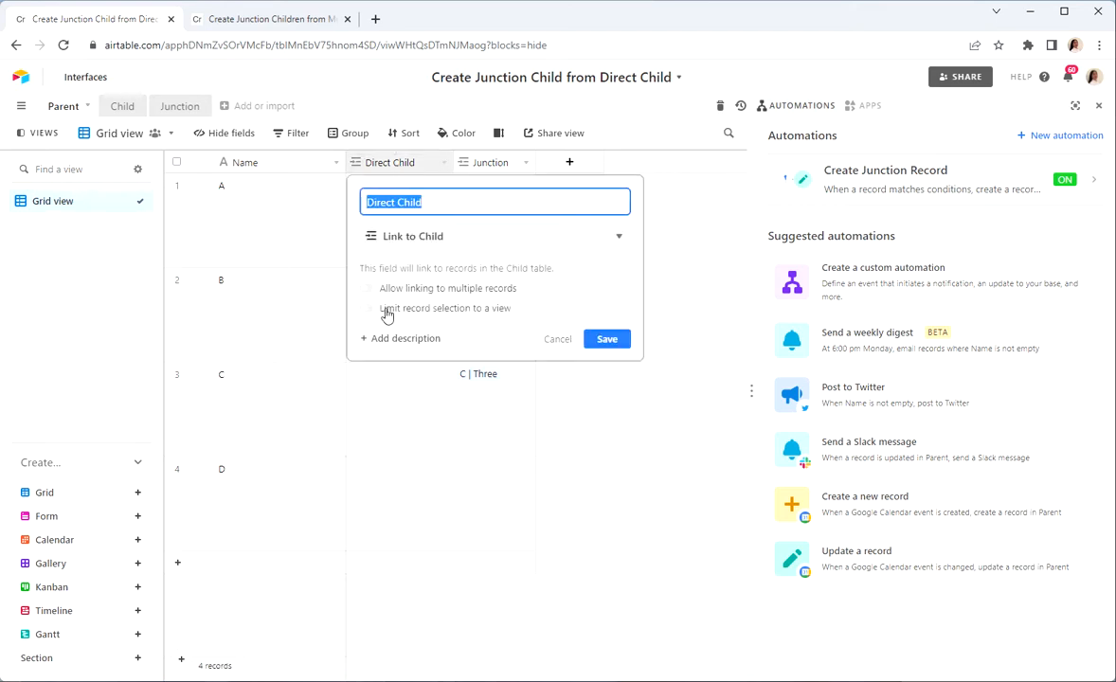
left_click(558, 339)
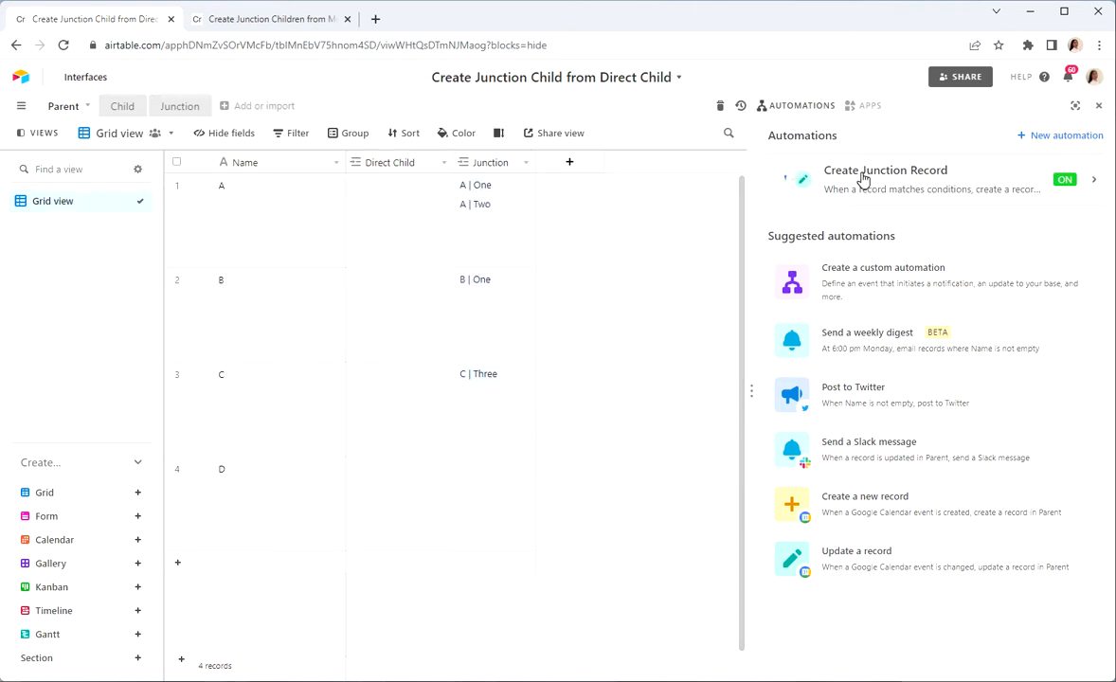
left_click(178, 108)
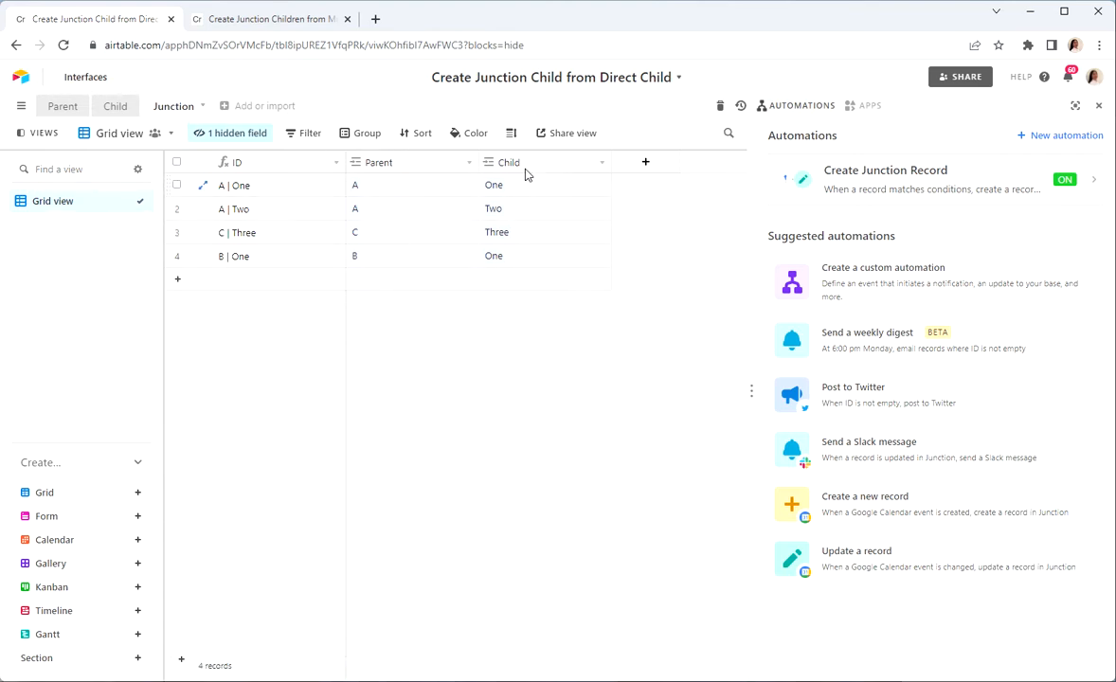
left_click(64, 106)
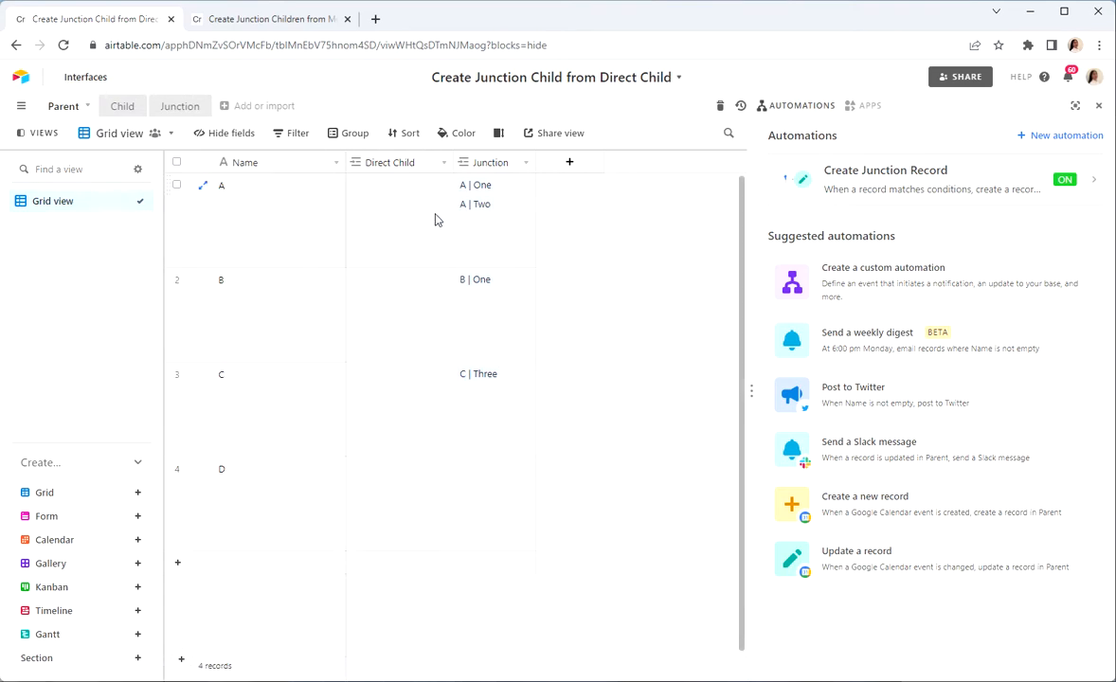
Step: Examine the Create Junction Record automation's trigger conditions and the field configuration of its Create record action
left_click(870, 180)
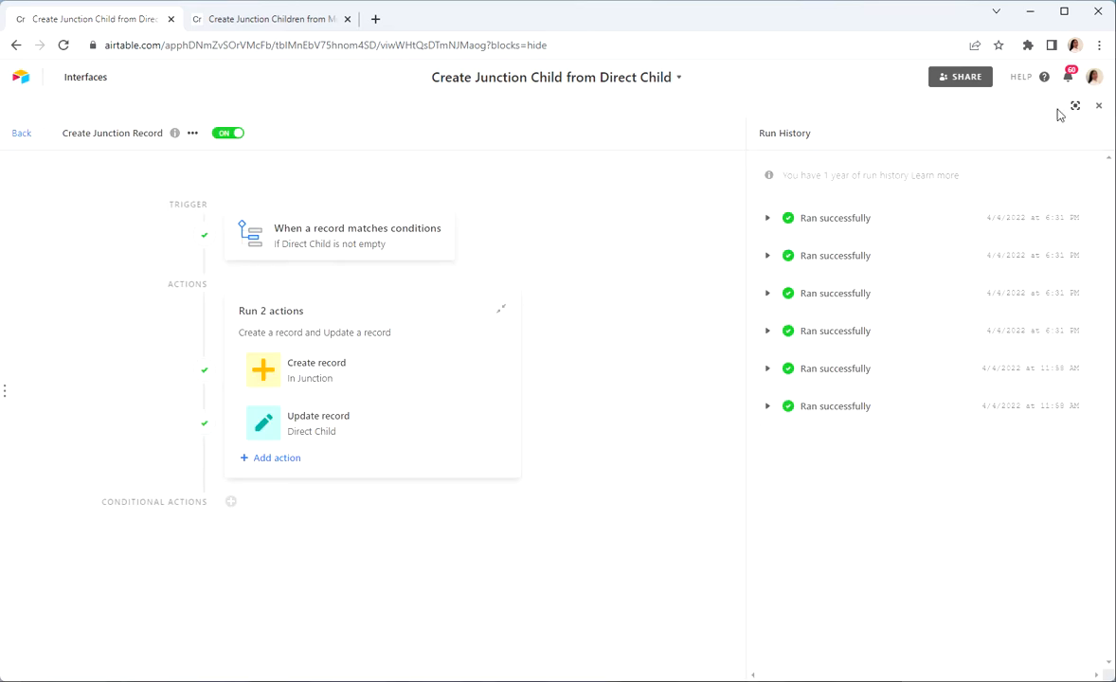
left_click(346, 235)
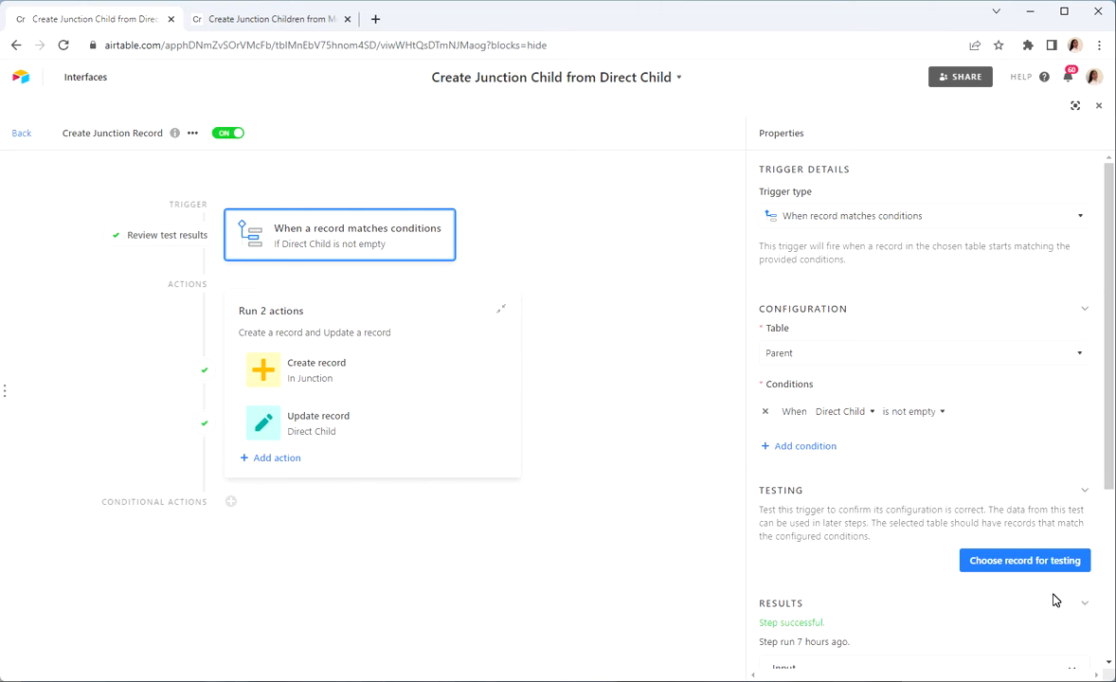
left_click(370, 380)
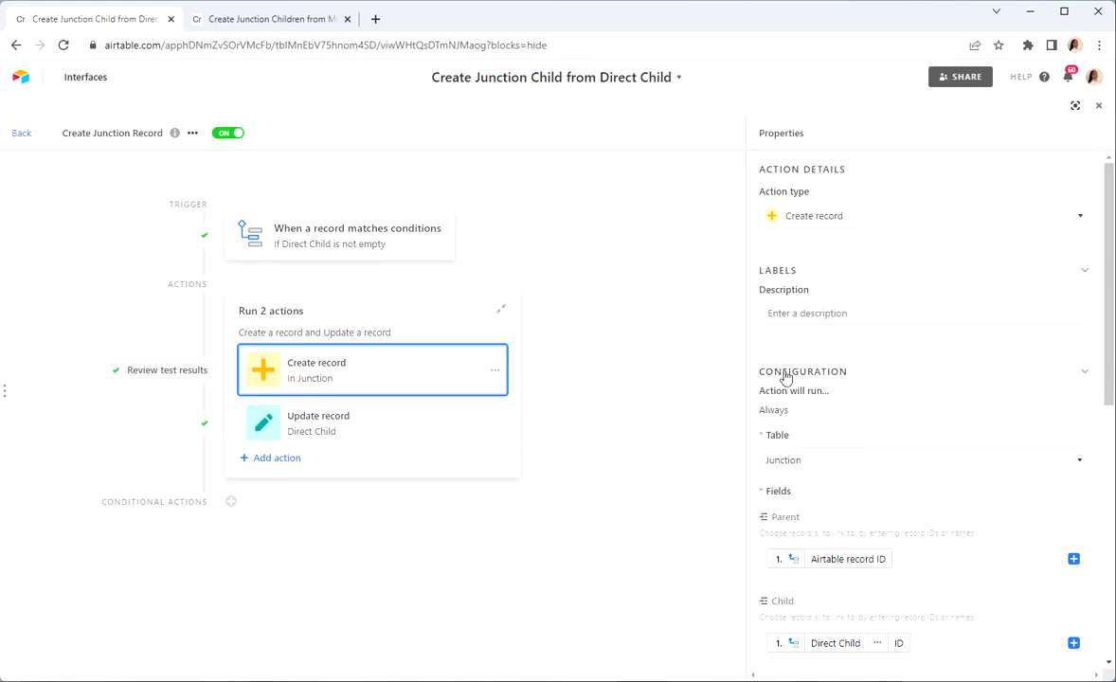
scroll(863, 436, "down", 2)
scroll(863, 436, "down", 2)
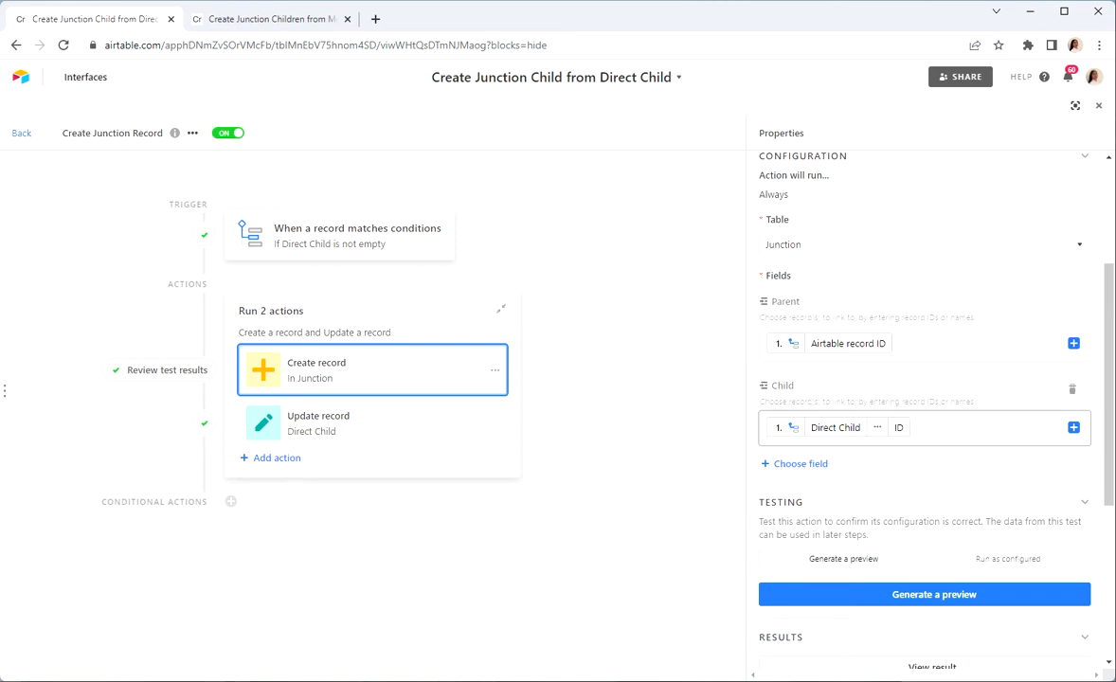
Step: Clear the Child field of the Create record action and refill it with the trigger record's Direct Child ID list
left_click(914, 428)
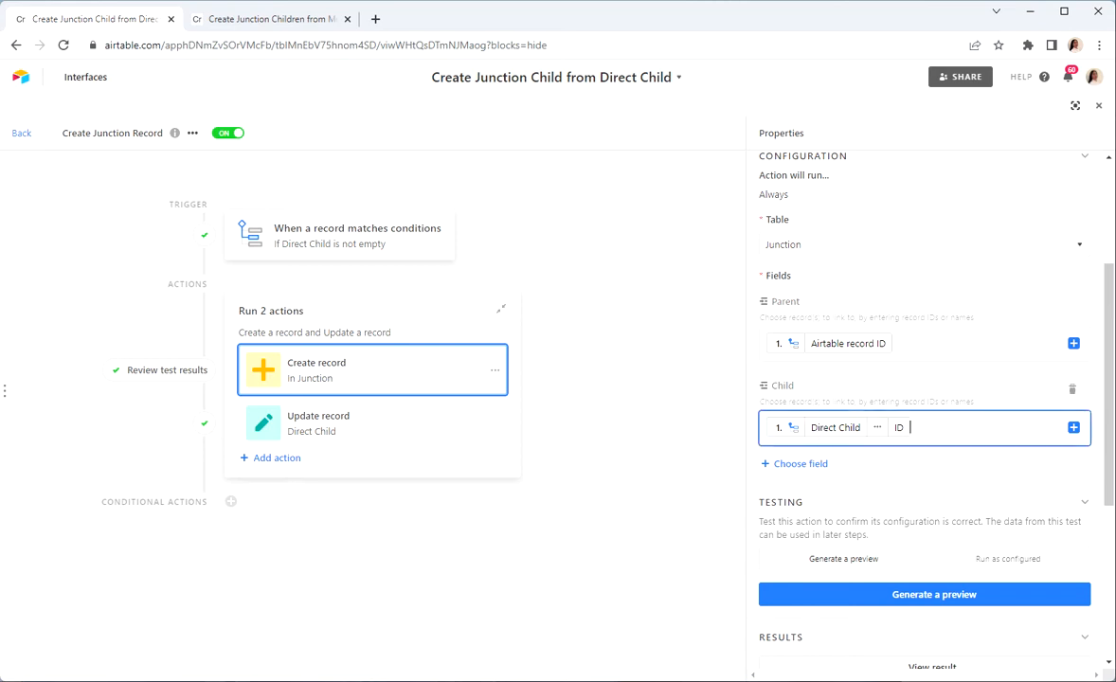
key("BackSpace")
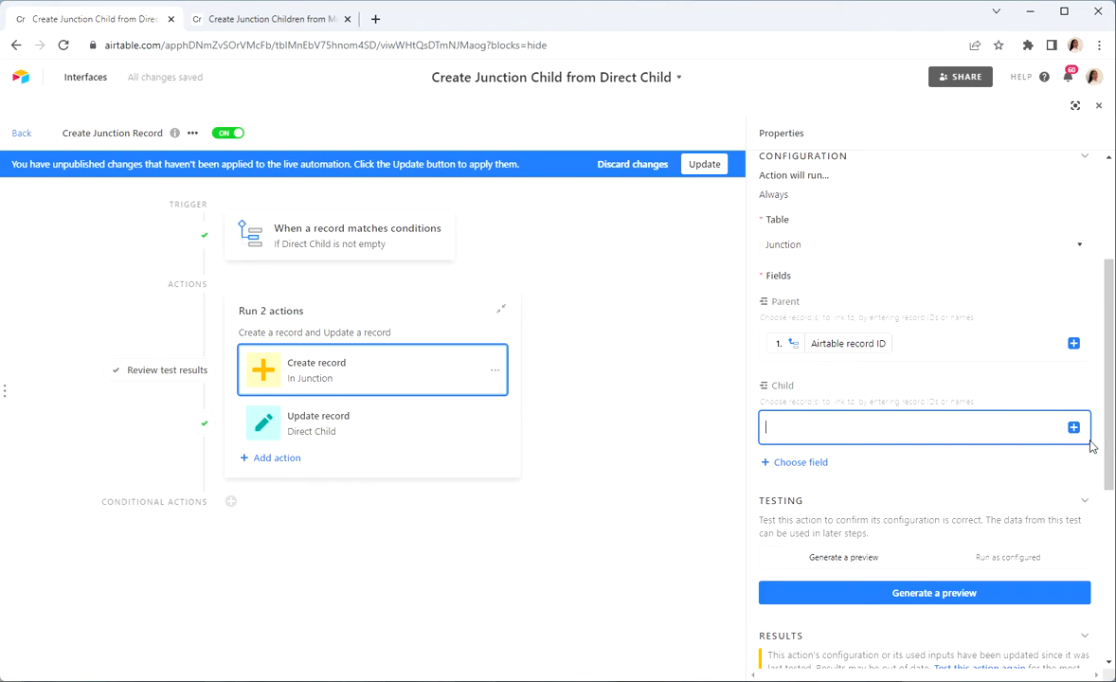
left_click(1074, 427)
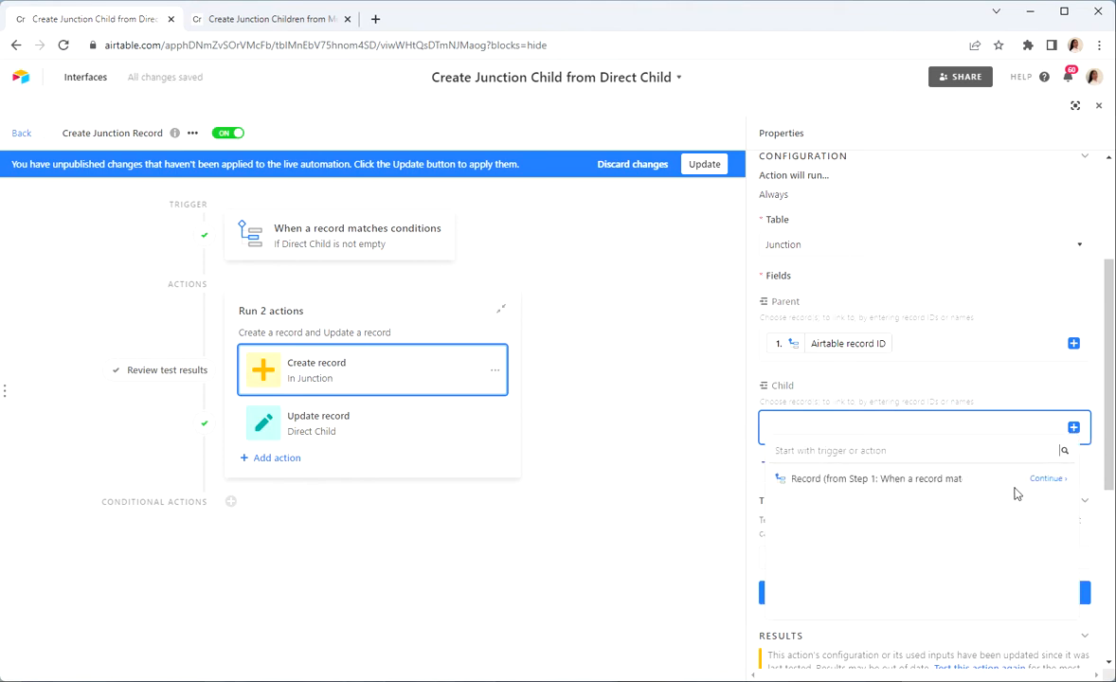
left_click(1047, 480)
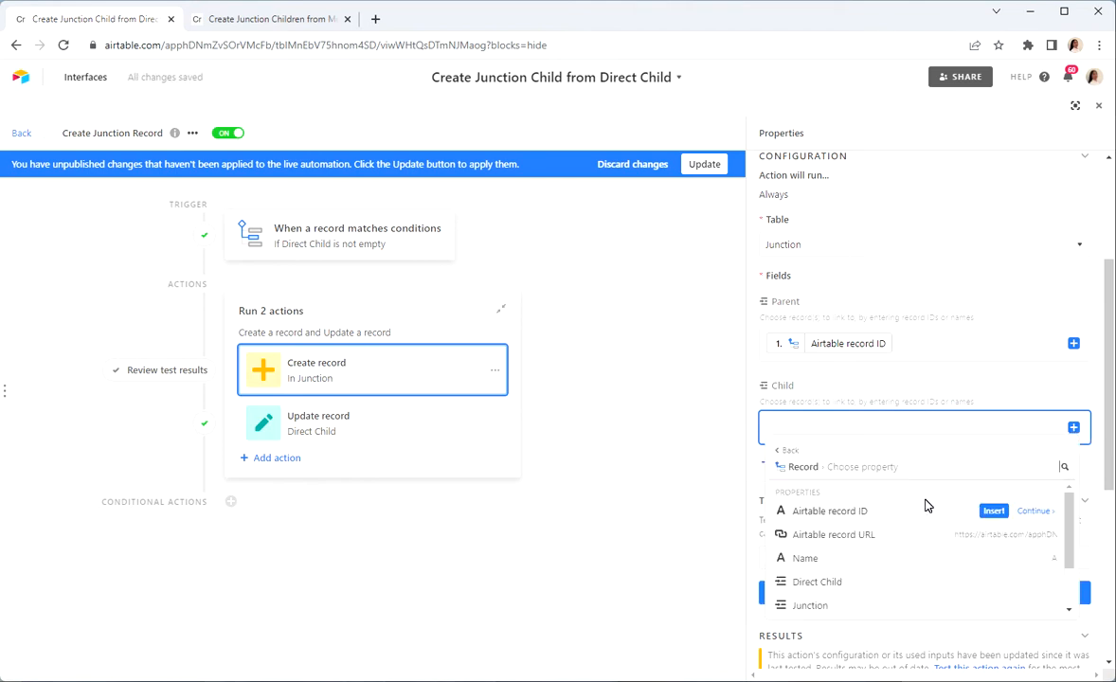
scroll(930, 533, "down", 1)
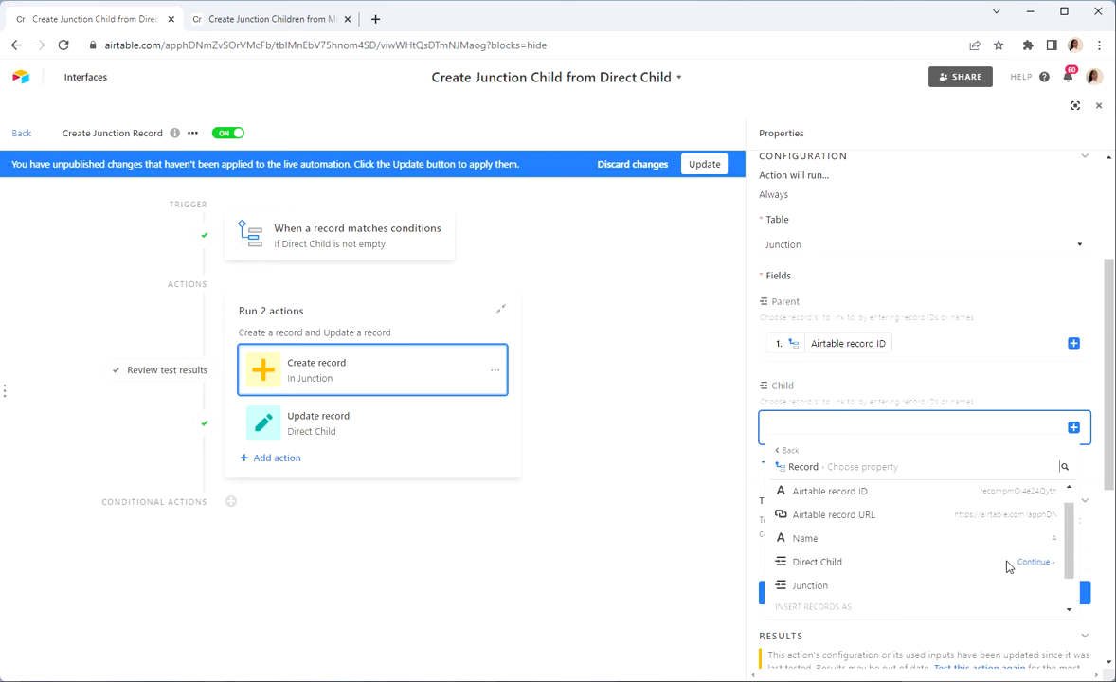
left_click(1033, 563)
mouse_move(825, 563)
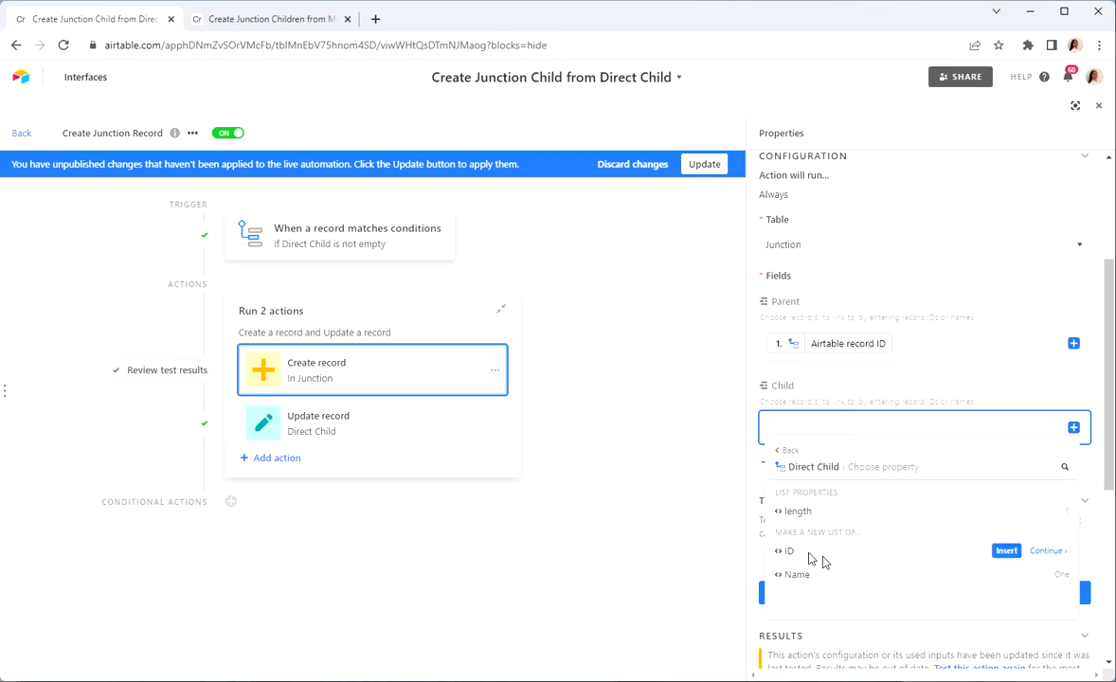
left_click(1004, 551)
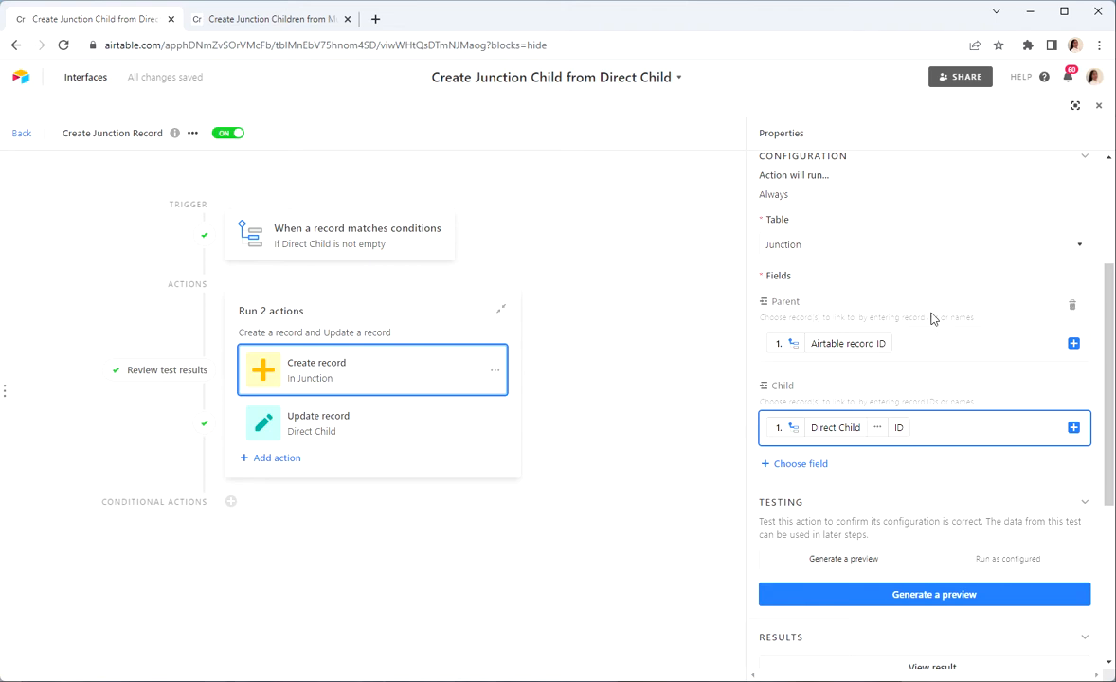
Step: Examine the configuration of the Update record action for Direct Child and return to the automations list
left_click(358, 440)
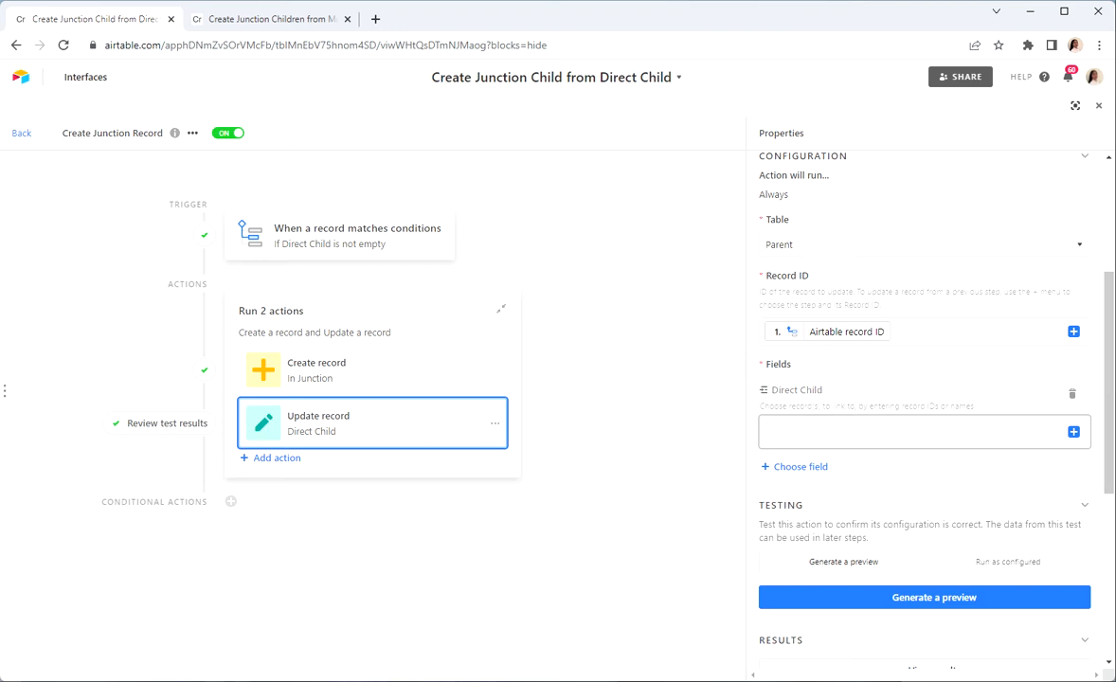
left_click(20, 136)
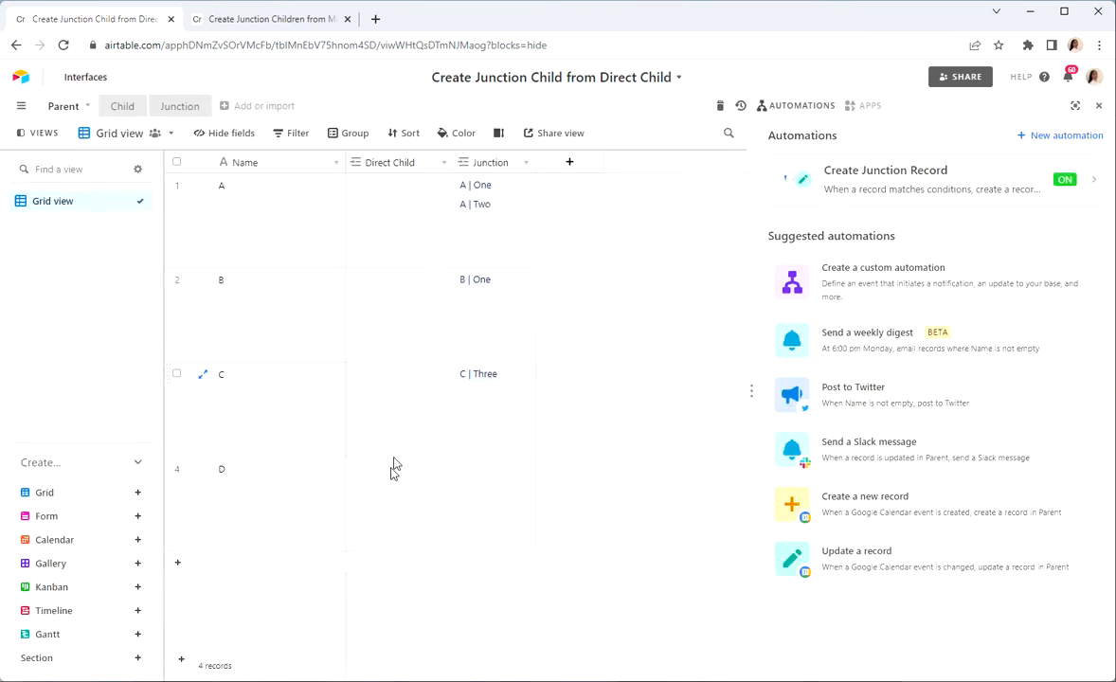
Step: Link child record Two to parent C through the Direct Child field
left_click(393, 406)
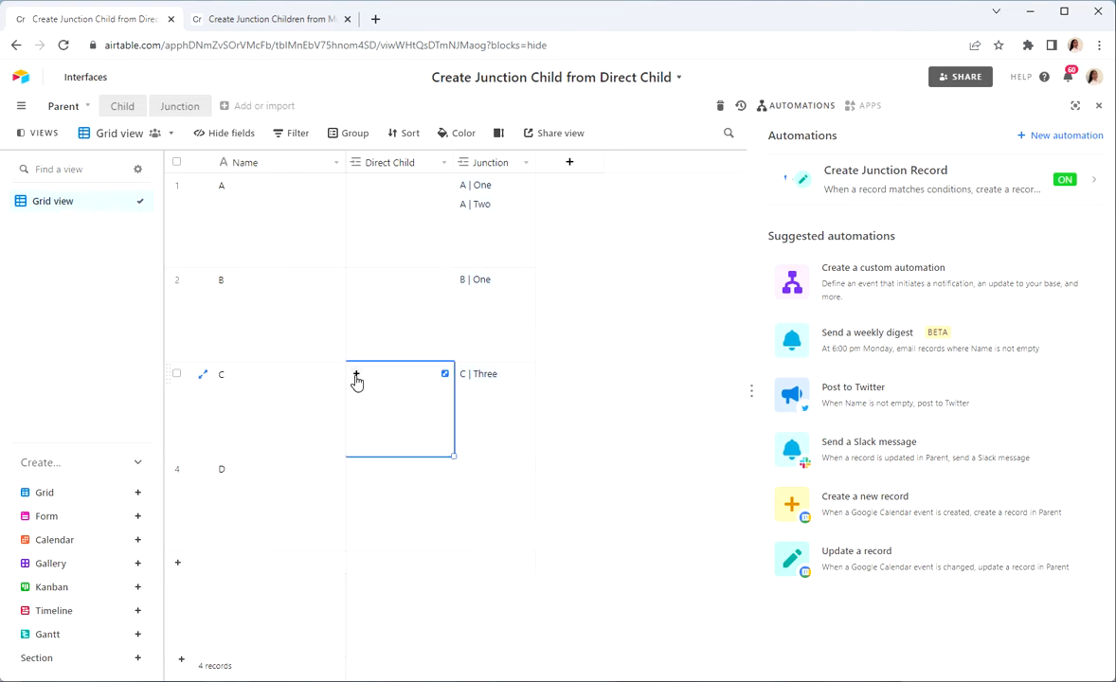
left_click(362, 377)
left_click(344, 331)
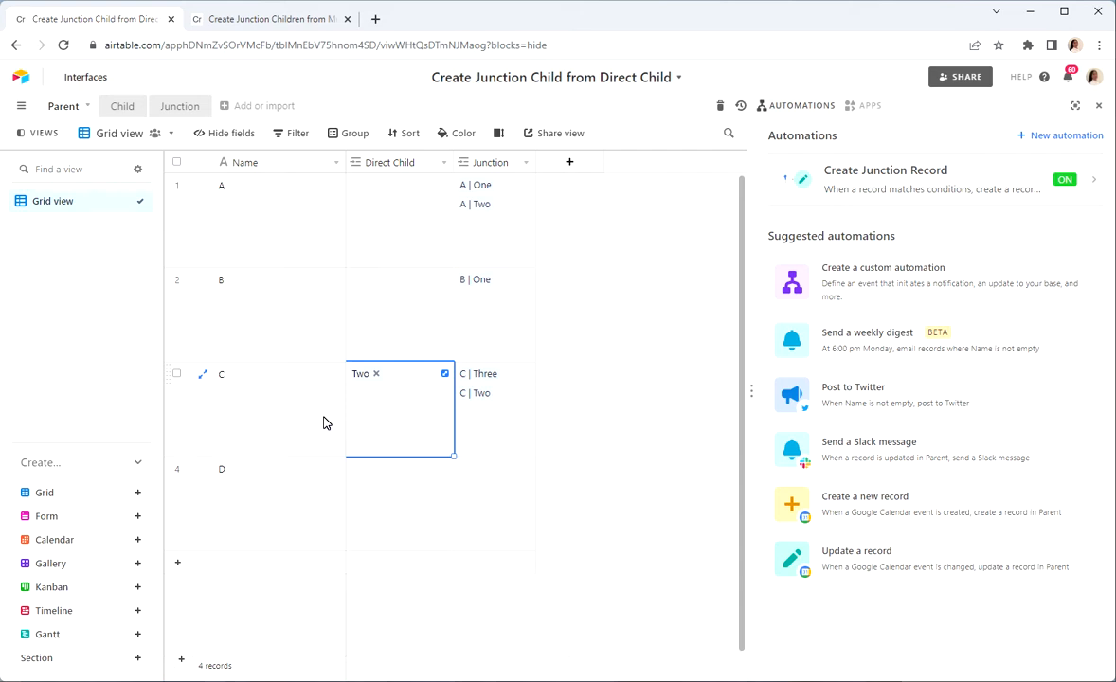
left_click(651, 456)
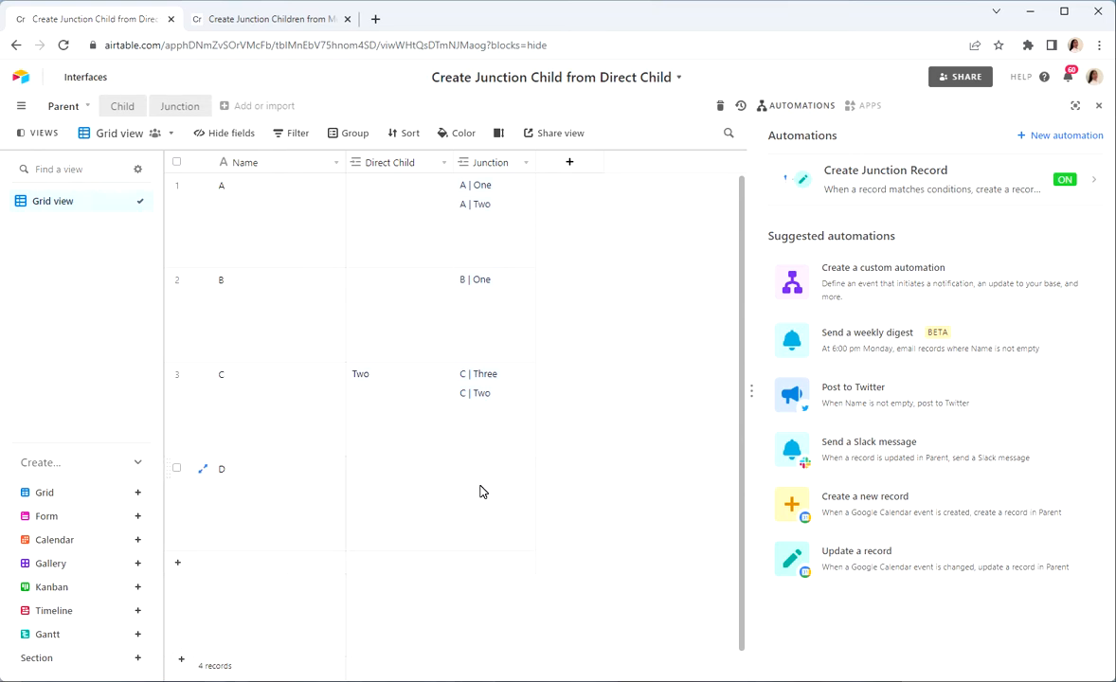
left_click(447, 402)
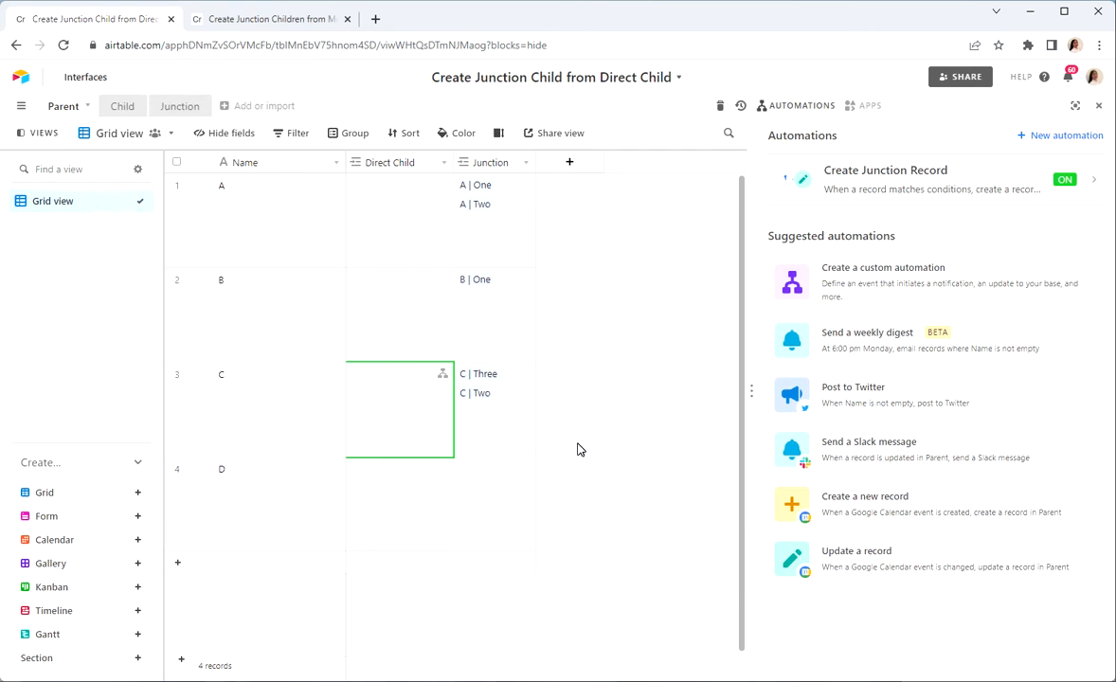
Step: Switch to the Create Junction Children from Multiple Direct Children base and examine its Child and Junction tables, returning to the Parent table
left_click(290, 17)
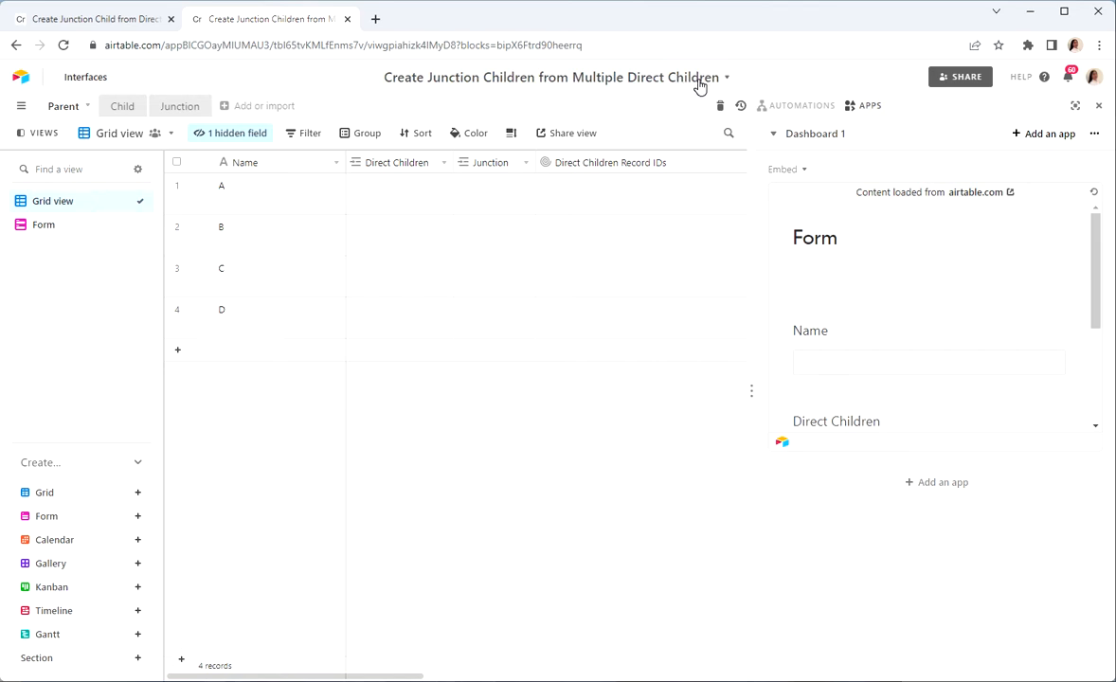
left_click(121, 114)
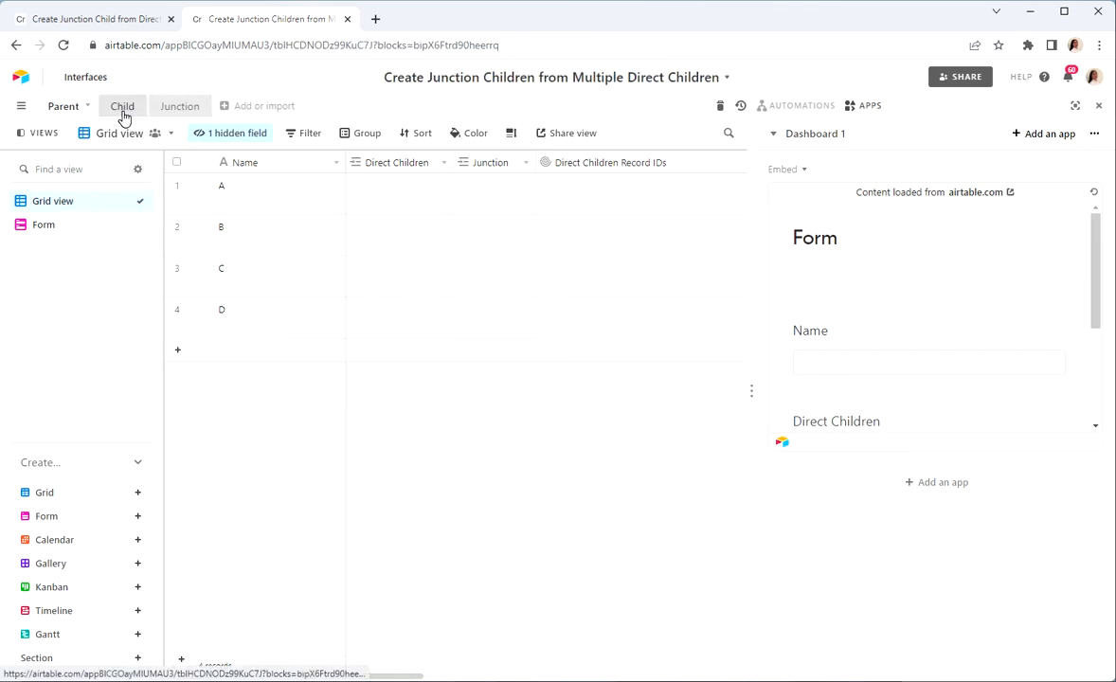
left_click(175, 110)
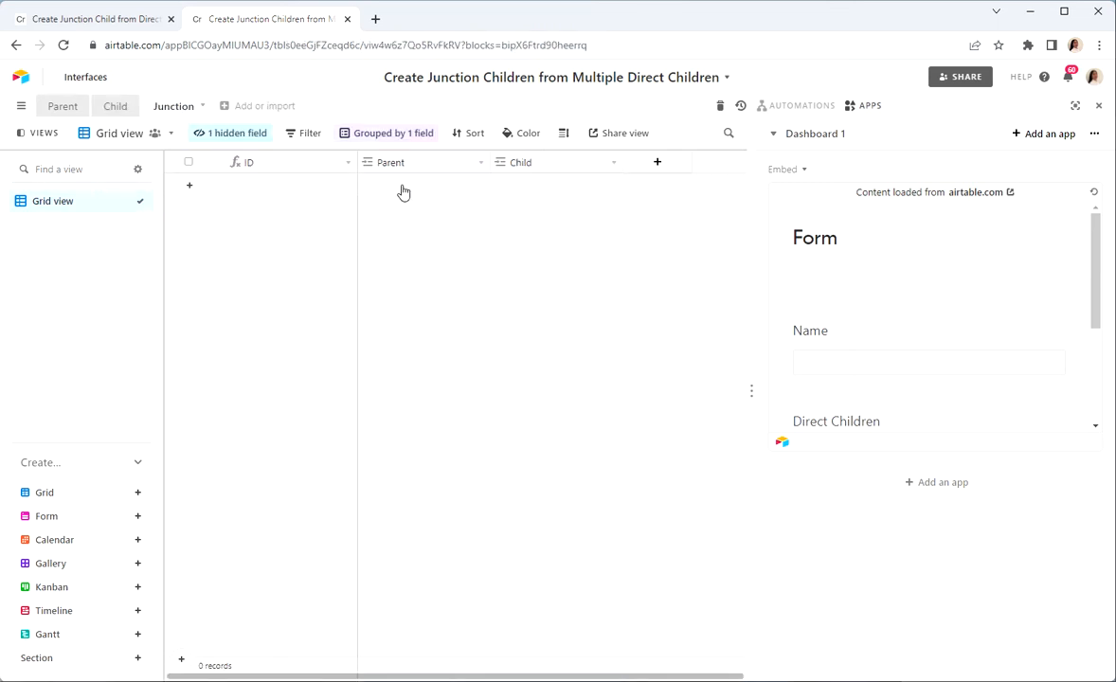
left_click(56, 113)
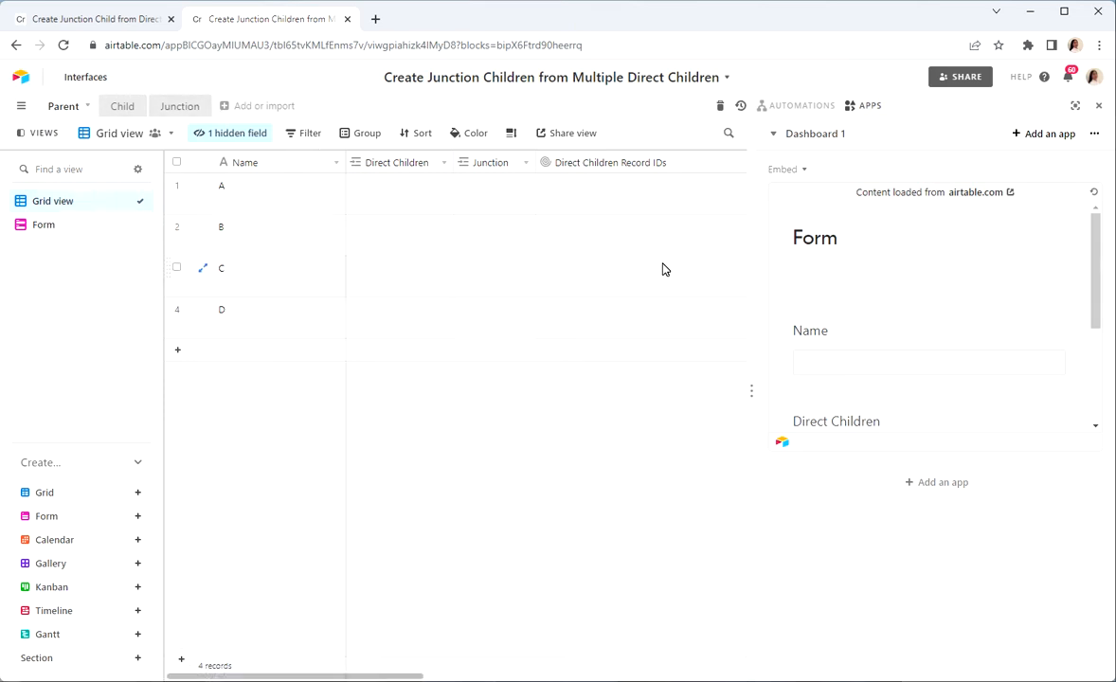
Step: Submit the embedded form with the name Me and One, Two and Three as Direct Children
scroll(968, 283, "down", 1)
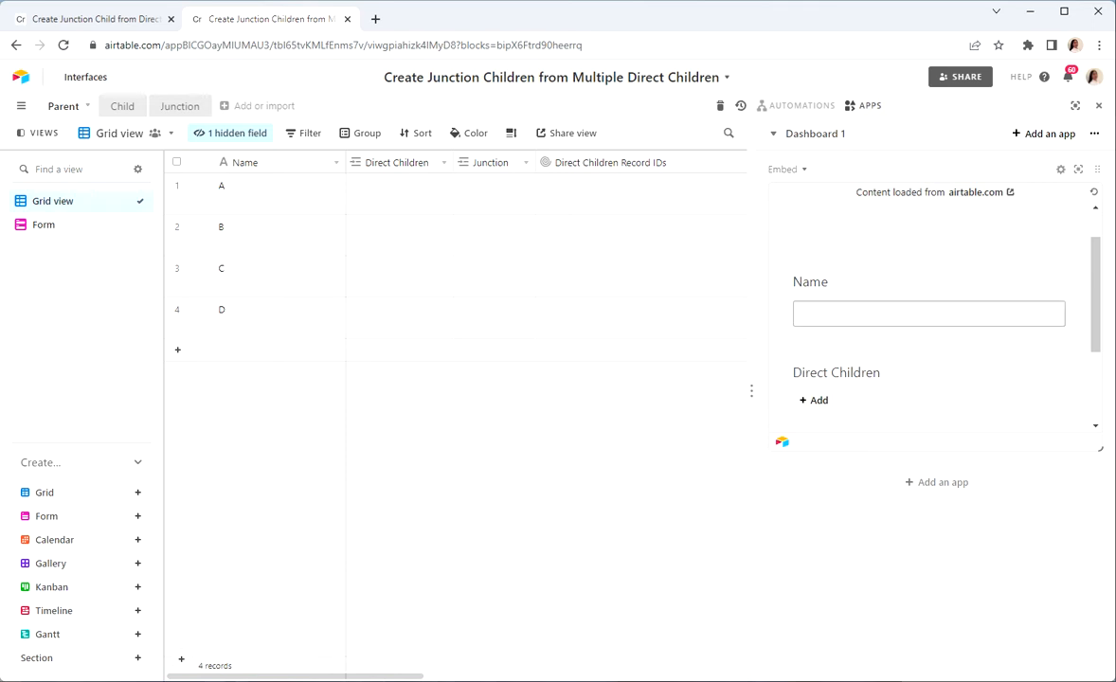
left_click(928, 313)
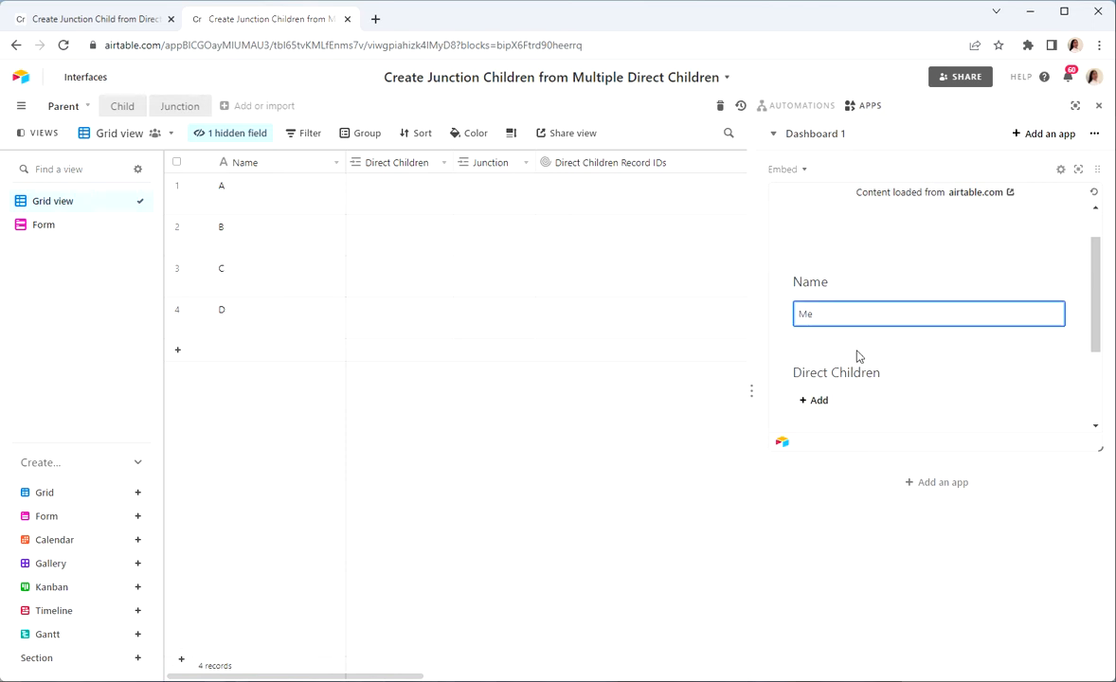
left_click(815, 399)
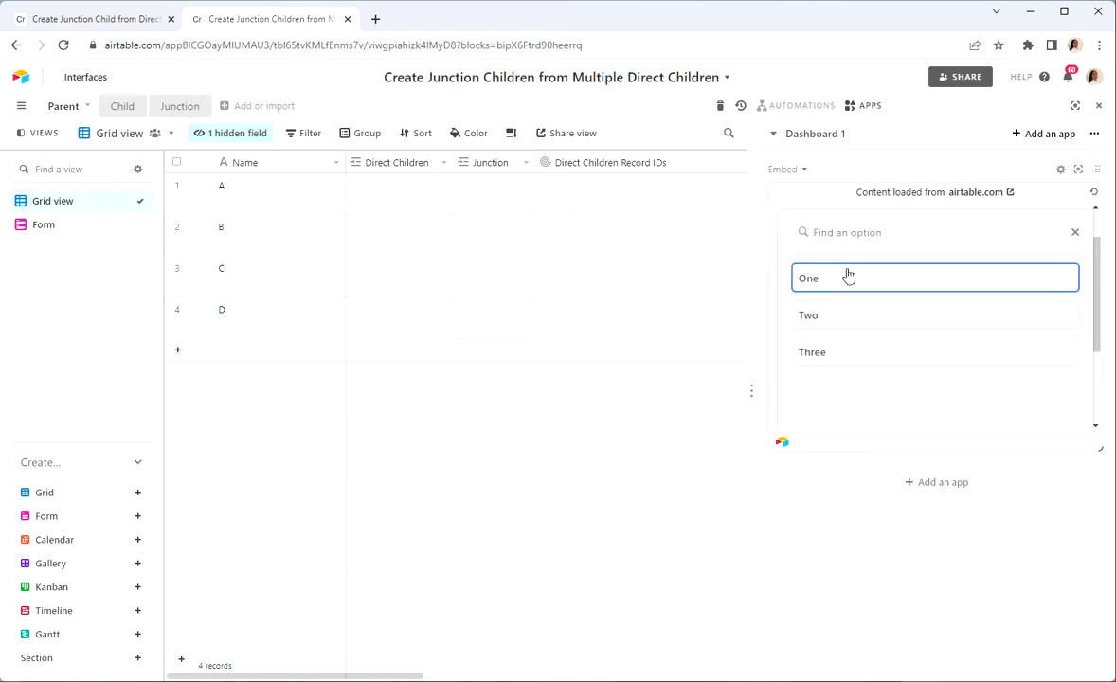
left_click(845, 277)
left_click(813, 423)
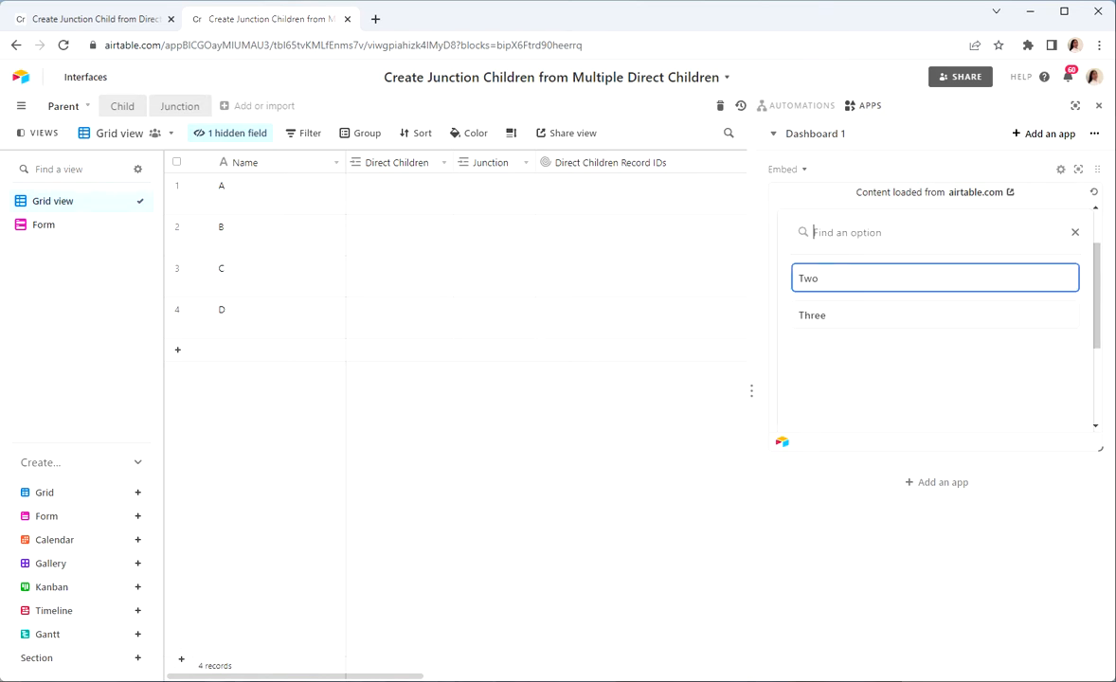
left_click(817, 284)
left_click(817, 318)
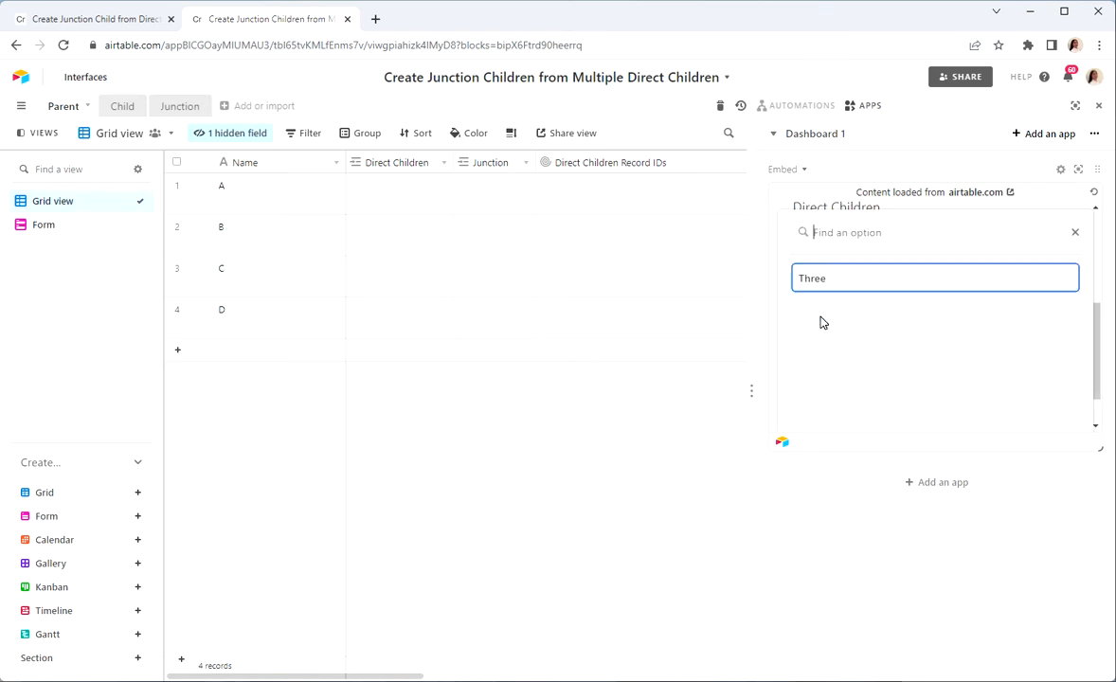
left_click(838, 281)
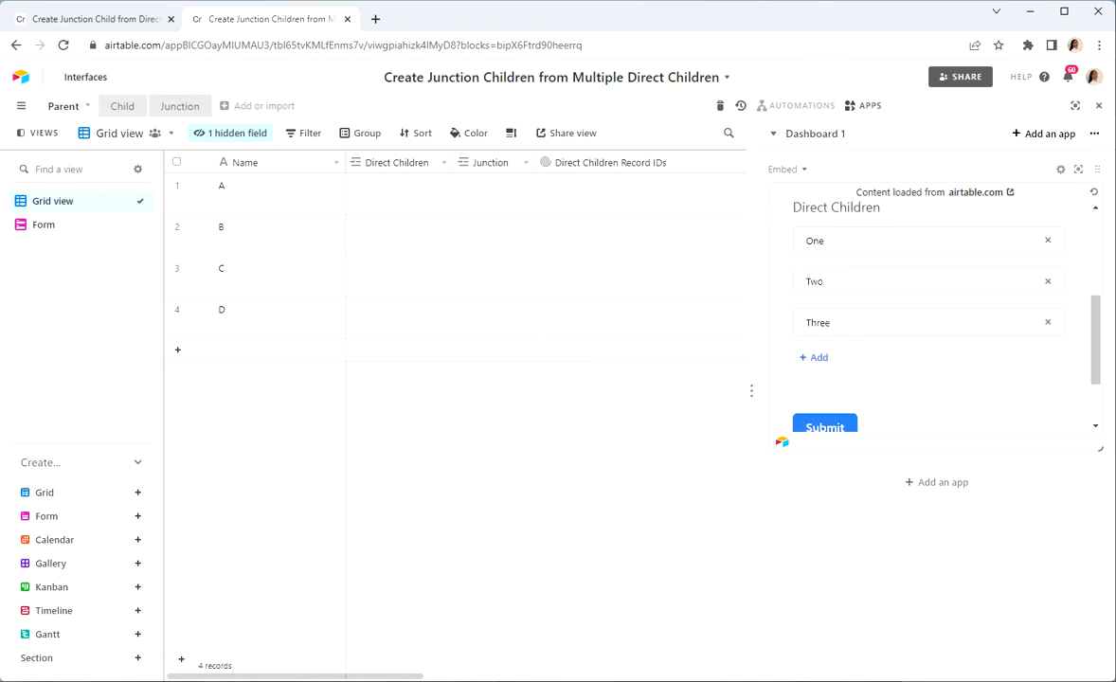
left_click(822, 428)
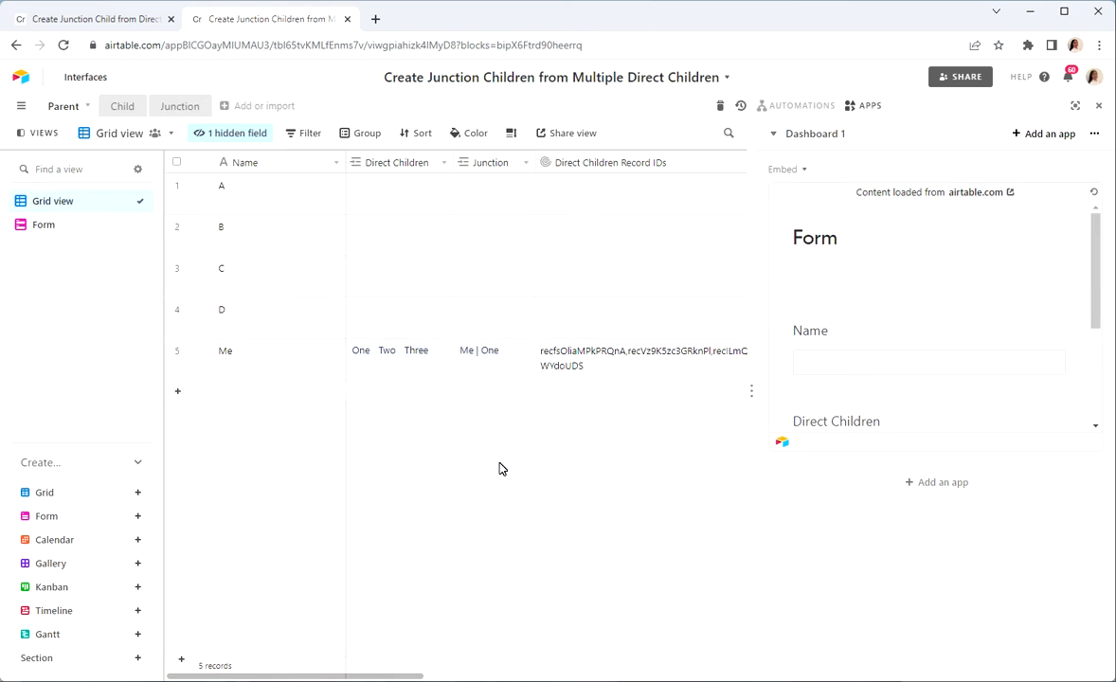
Step: Set the Parent grid's row height to Tall and review the records in the Junction table, returning to the Parent table
left_click_drag(755, 382, 905, 366)
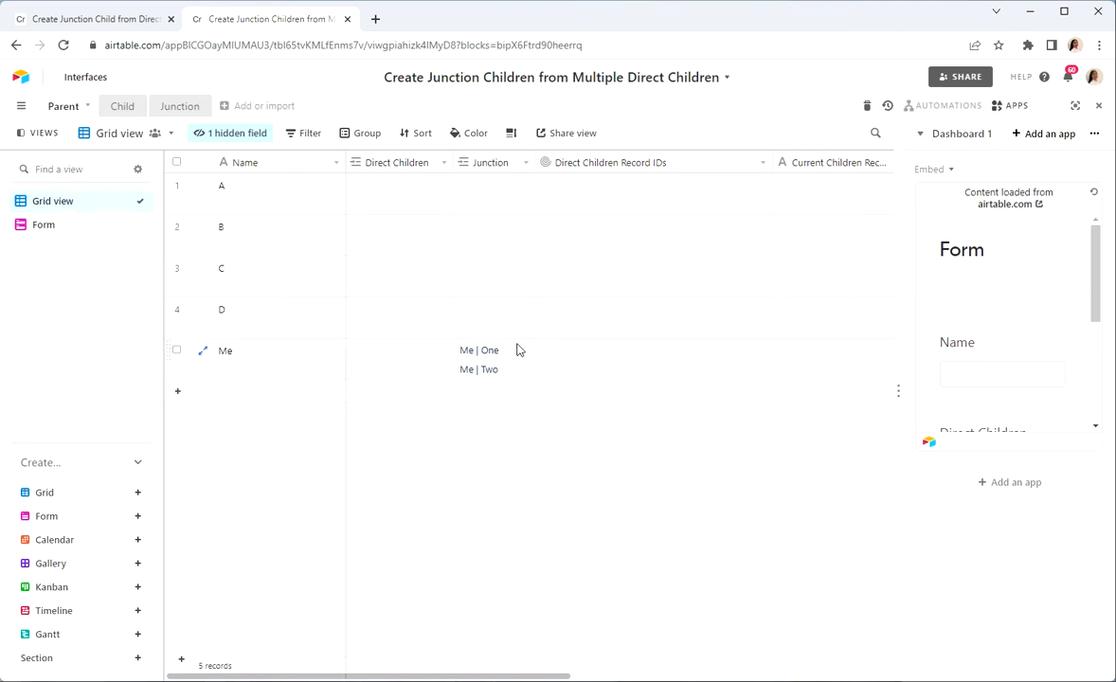
left_click(512, 135)
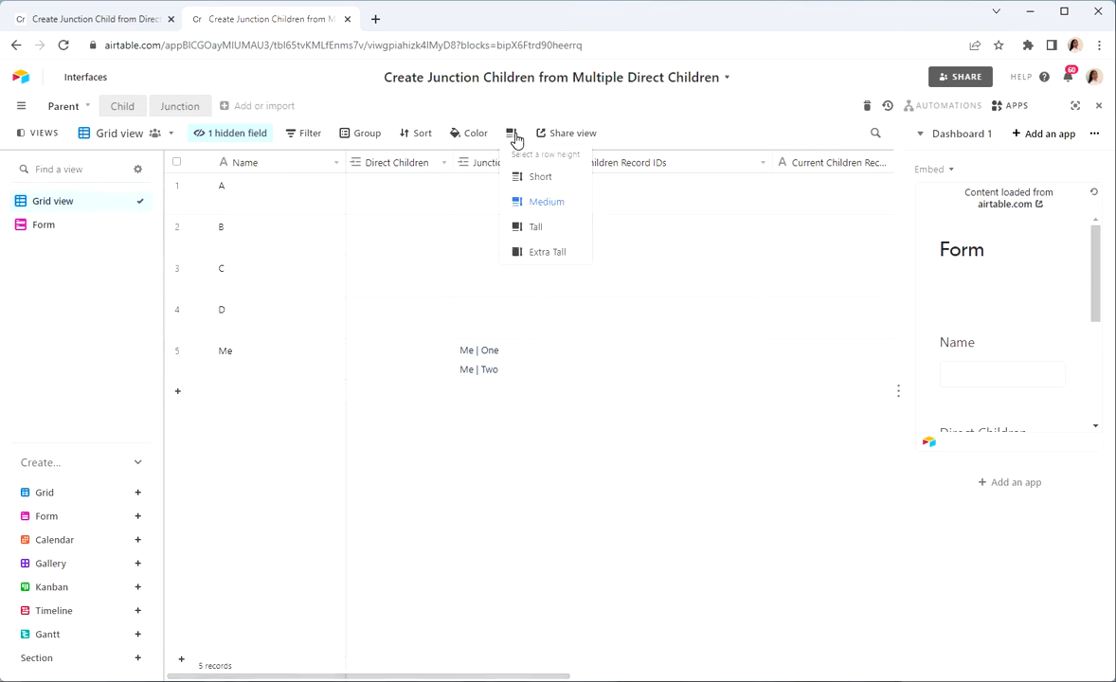
left_click(529, 228)
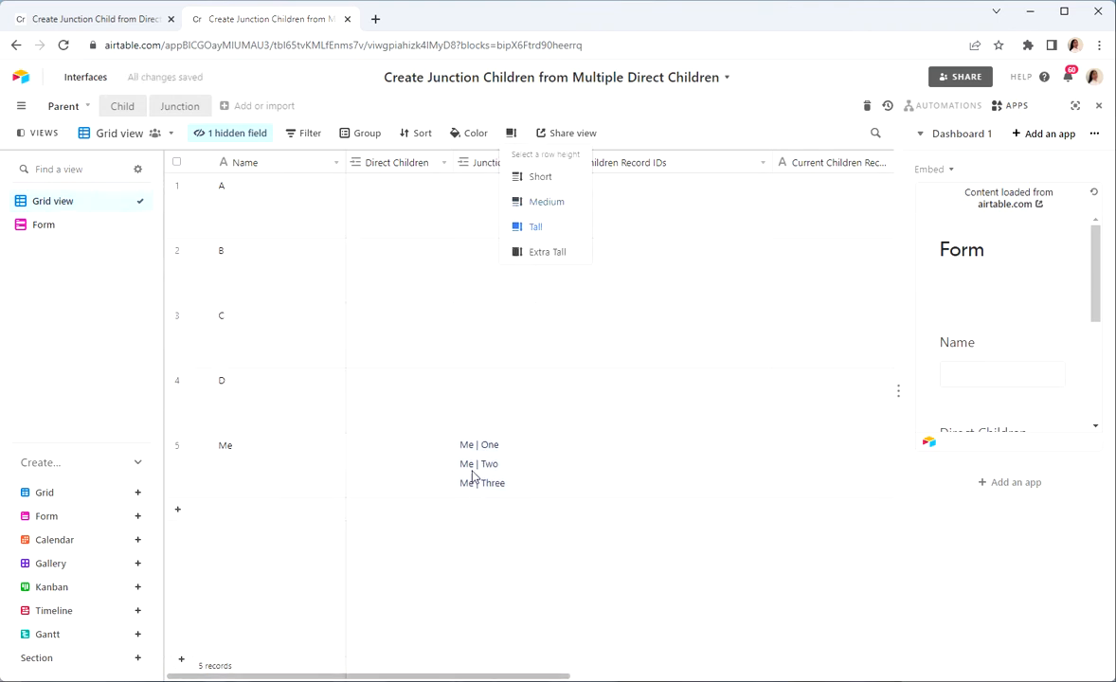
left_click(179, 107)
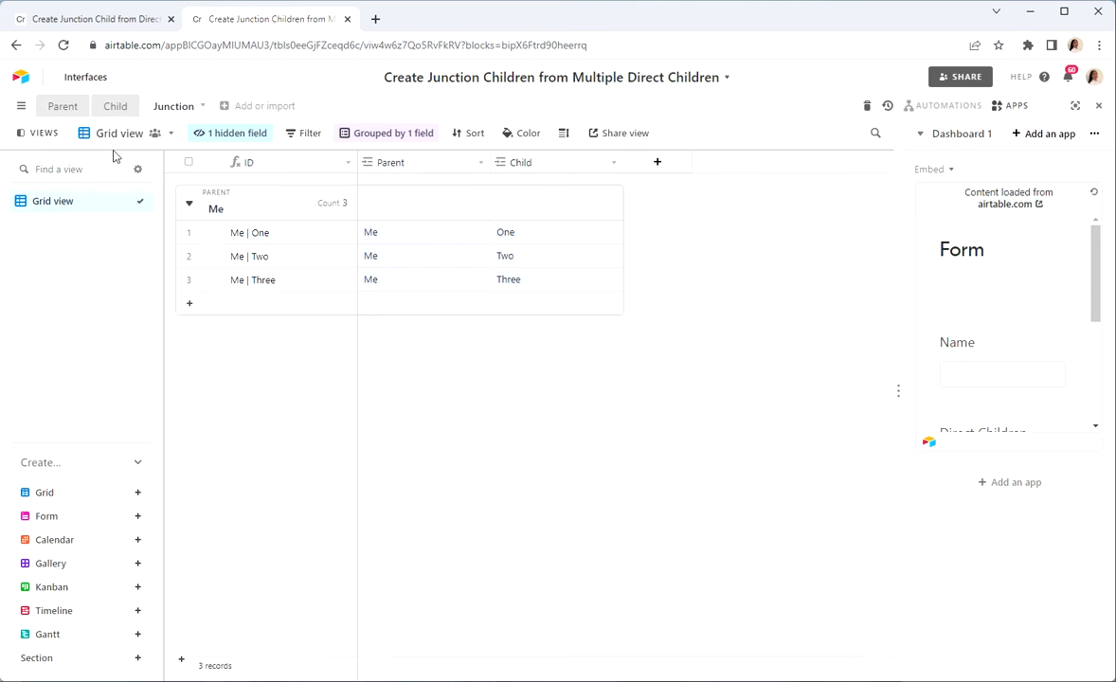
left_click(52, 110)
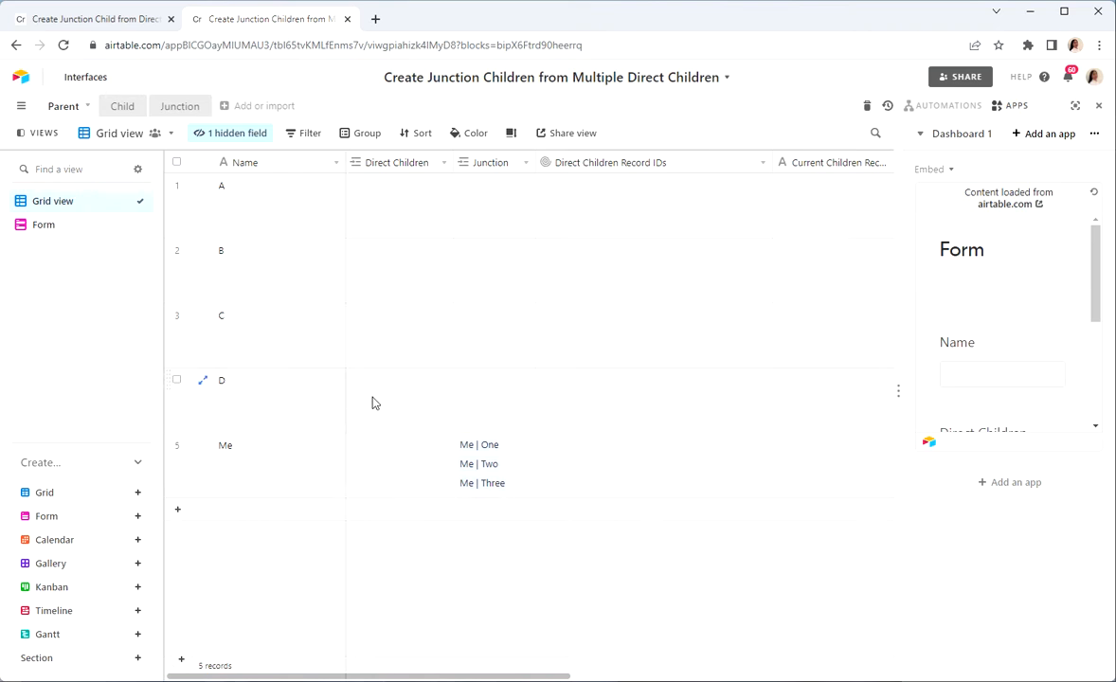
Step: Link child records One, Two and Three to parent D through the Direct Children field
left_click(402, 391)
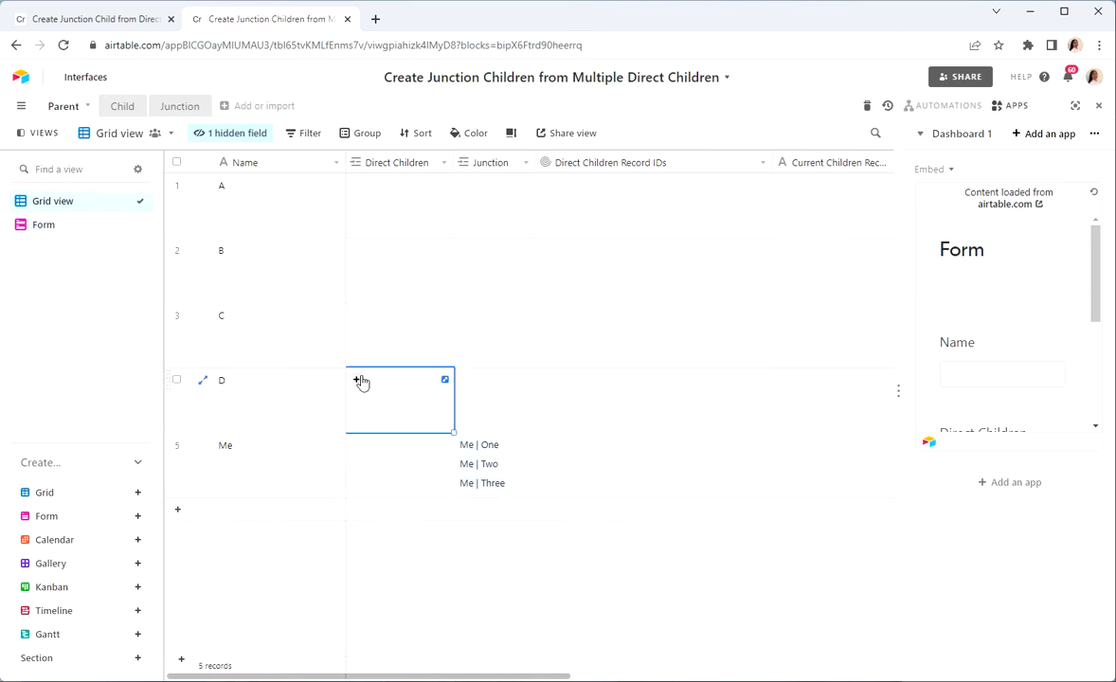
left_click(359, 381)
left_click(325, 267)
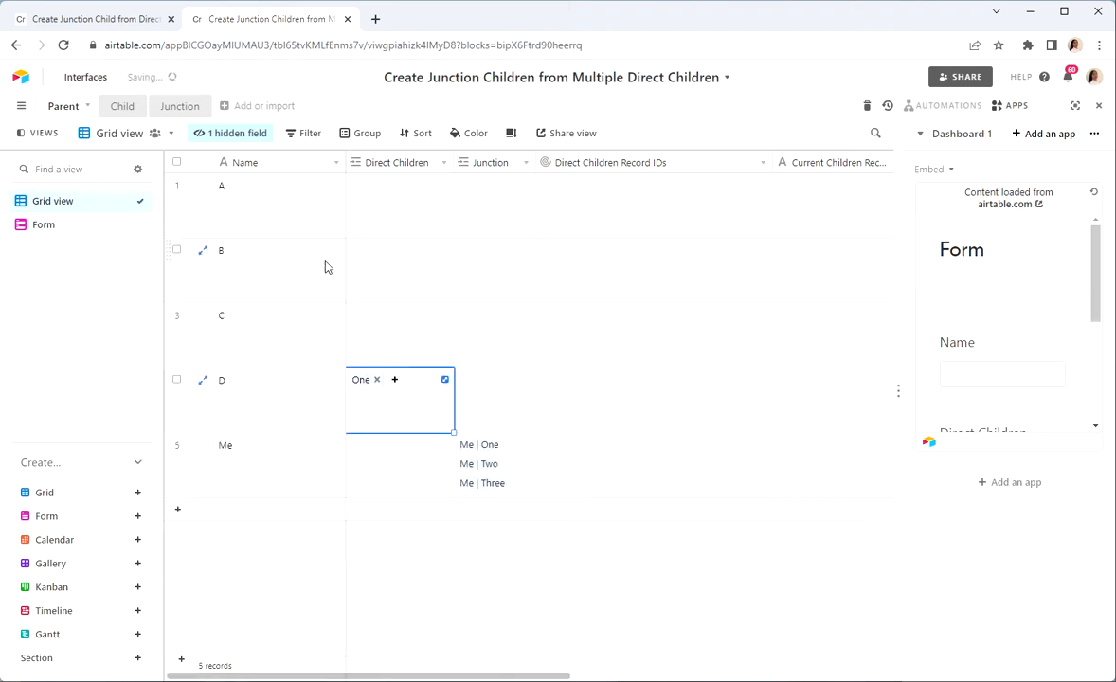
left_click(394, 380)
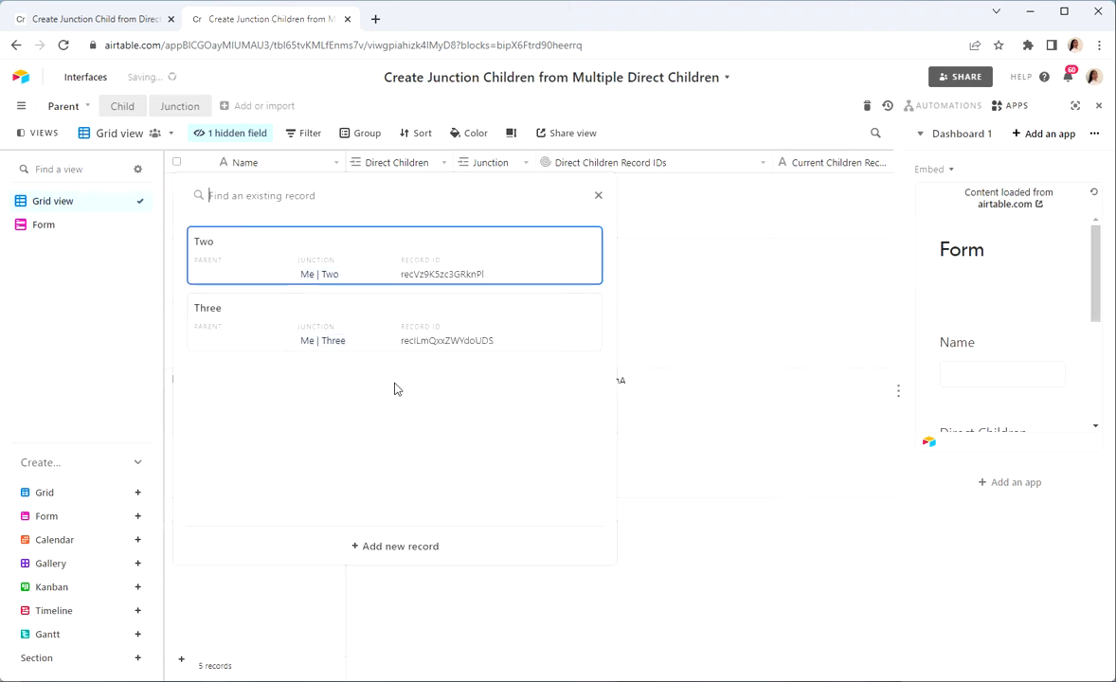
left_click(310, 272)
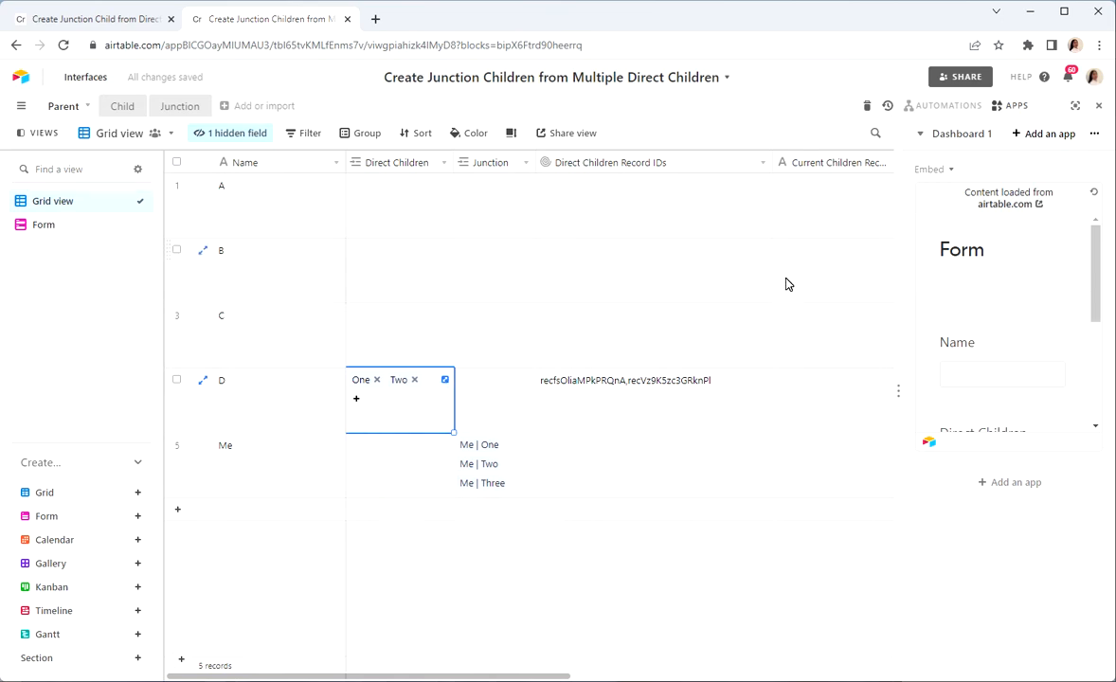
left_click(357, 400)
left_click(274, 257)
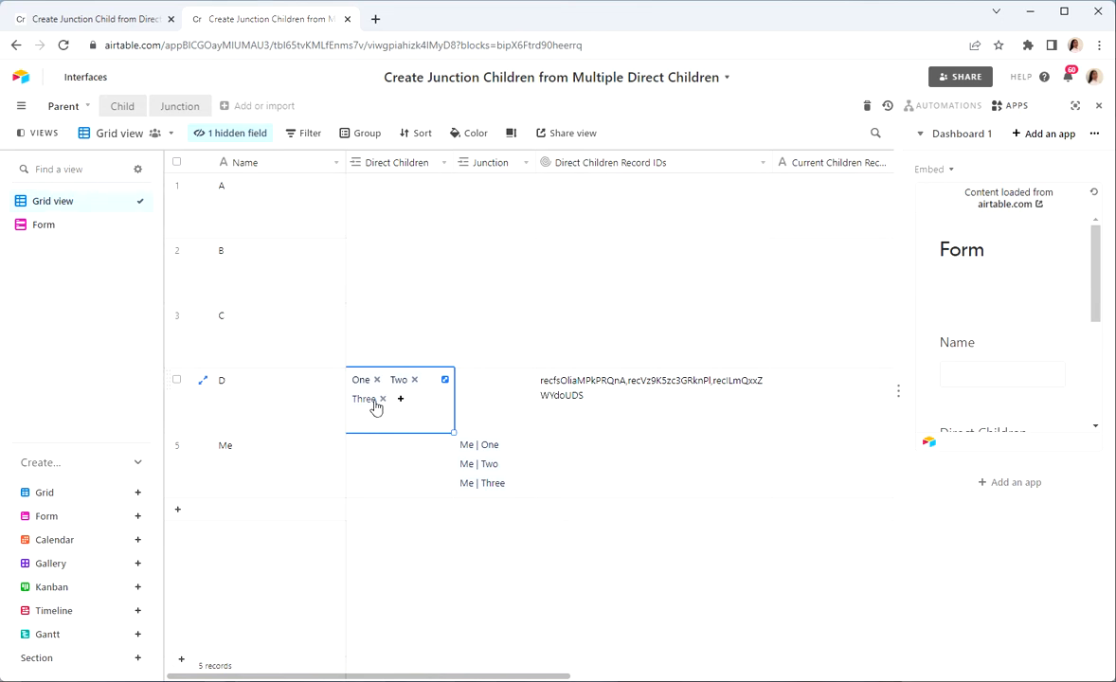
Step: Examine the formula of the Child table's Record ID field without changing it, and return to the Parent table
left_click(116, 107)
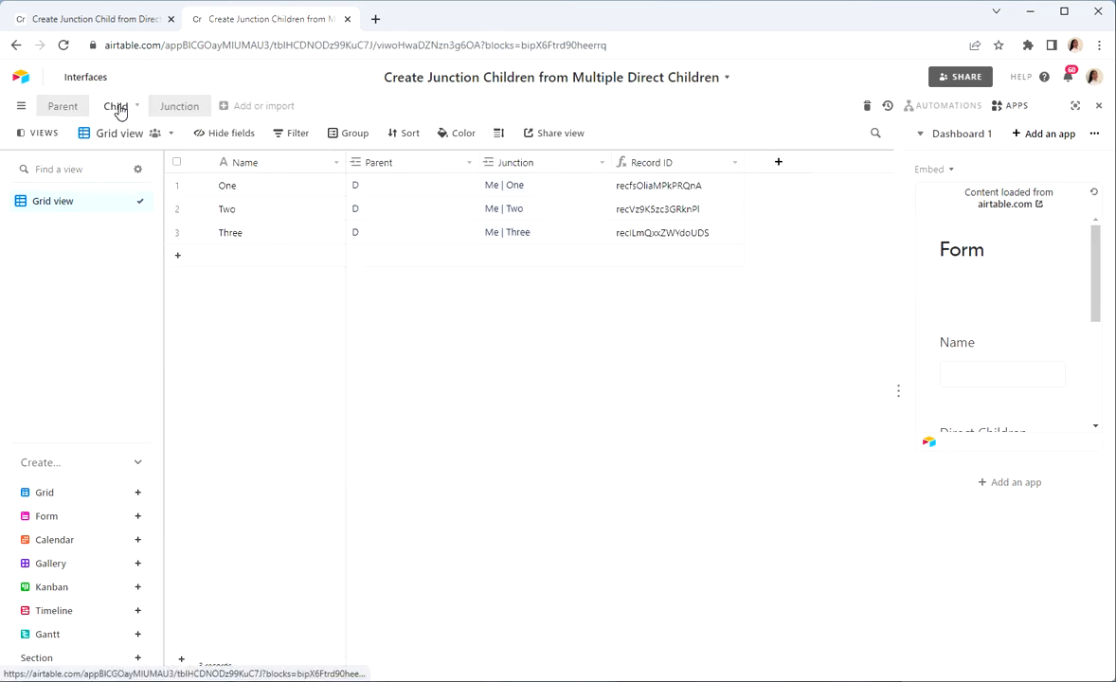
double_click(704, 163)
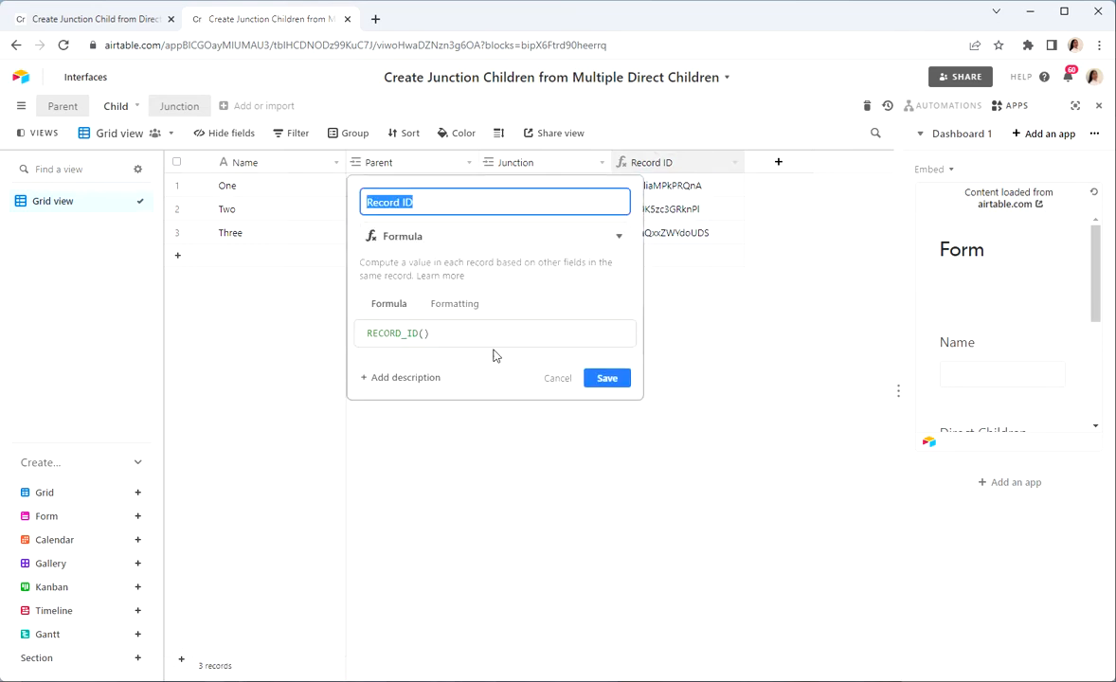
left_click(556, 379)
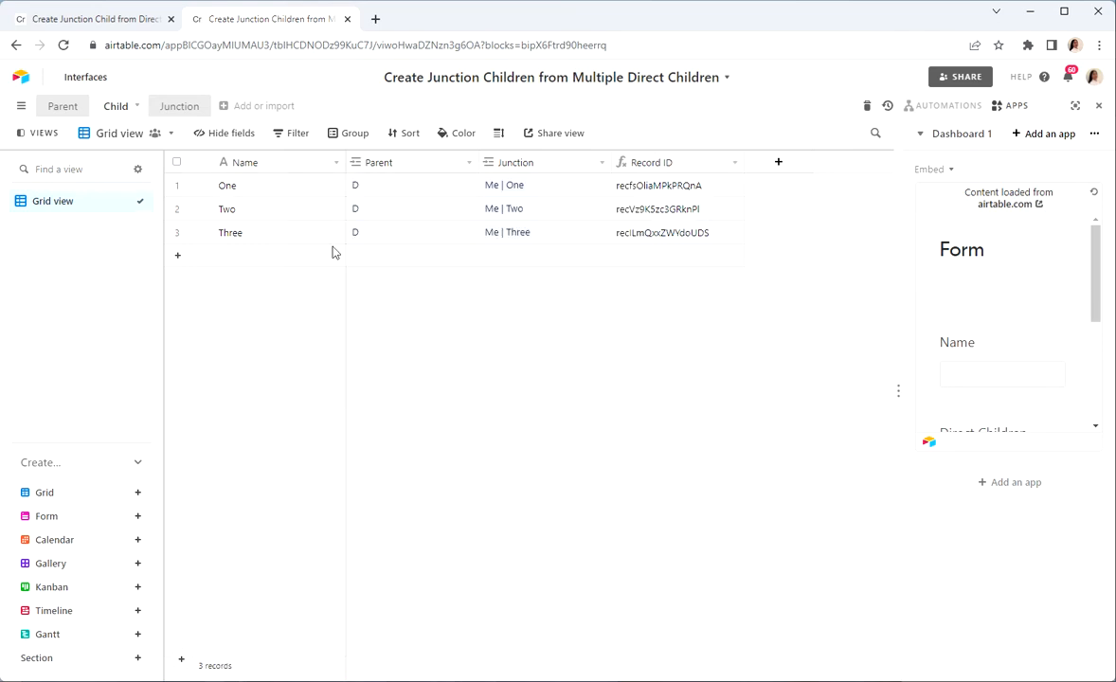
left_click(57, 107)
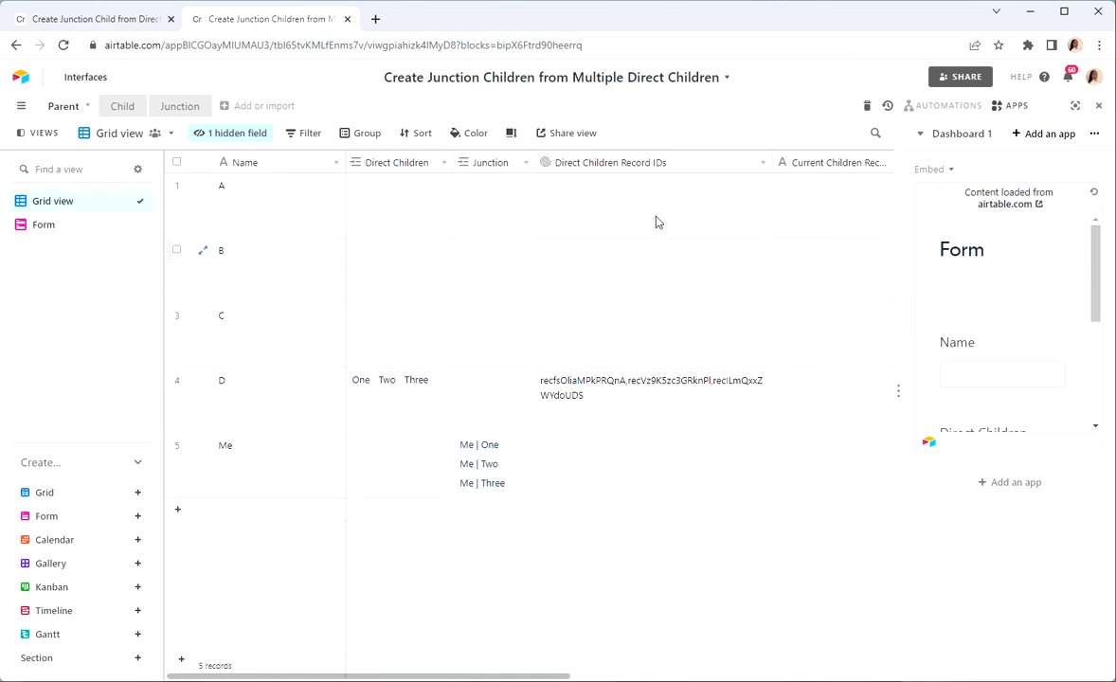
Step: Copy parent D's Direct Children Record IDs value into its Current Children Record IDs field, widening that column to fit its name
mouse_move(772, 162)
left_mouse_down()
mouse_move(749, 162)
mouse_move(761, 162)
left_mouse_up()
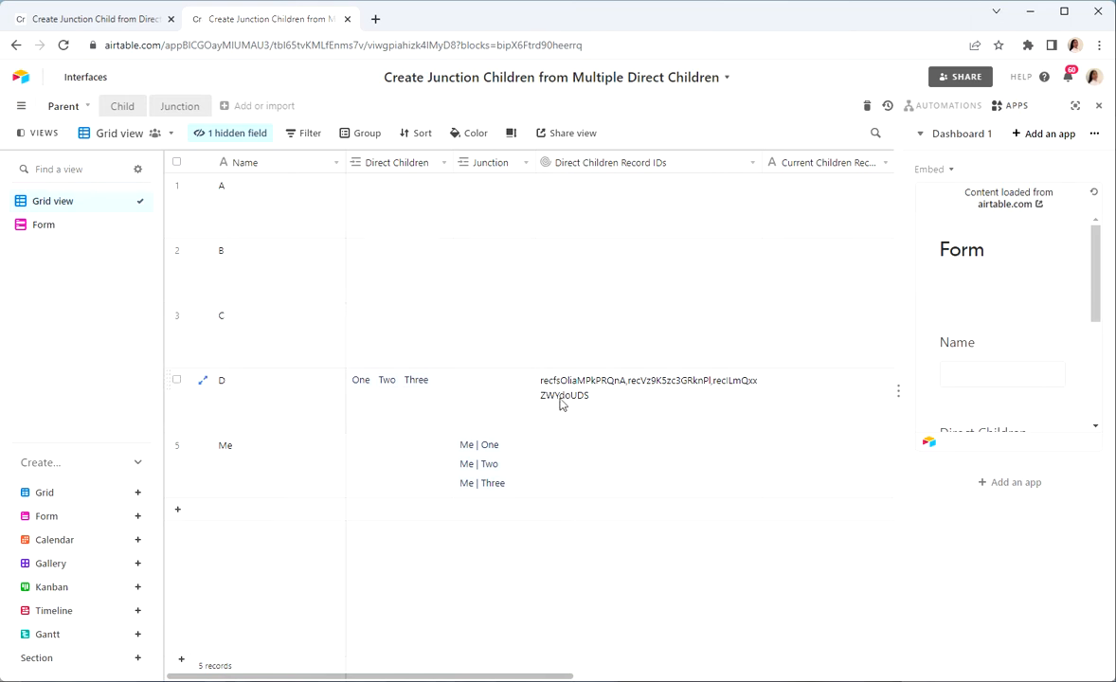
left_click(631, 396)
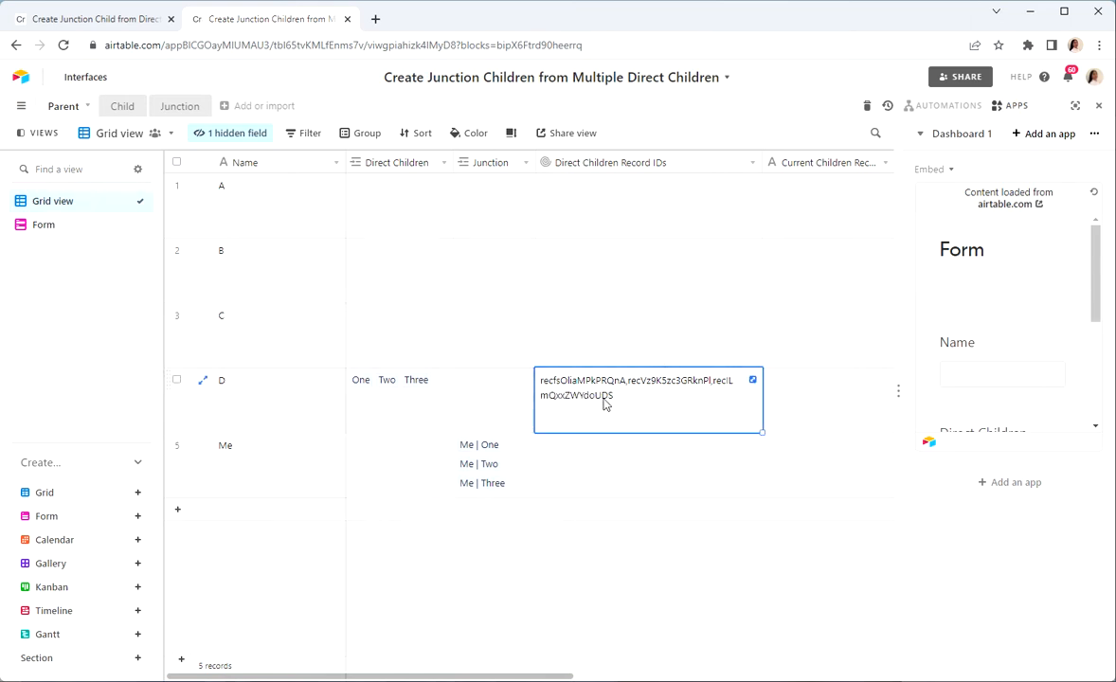
key("ctrl+c")
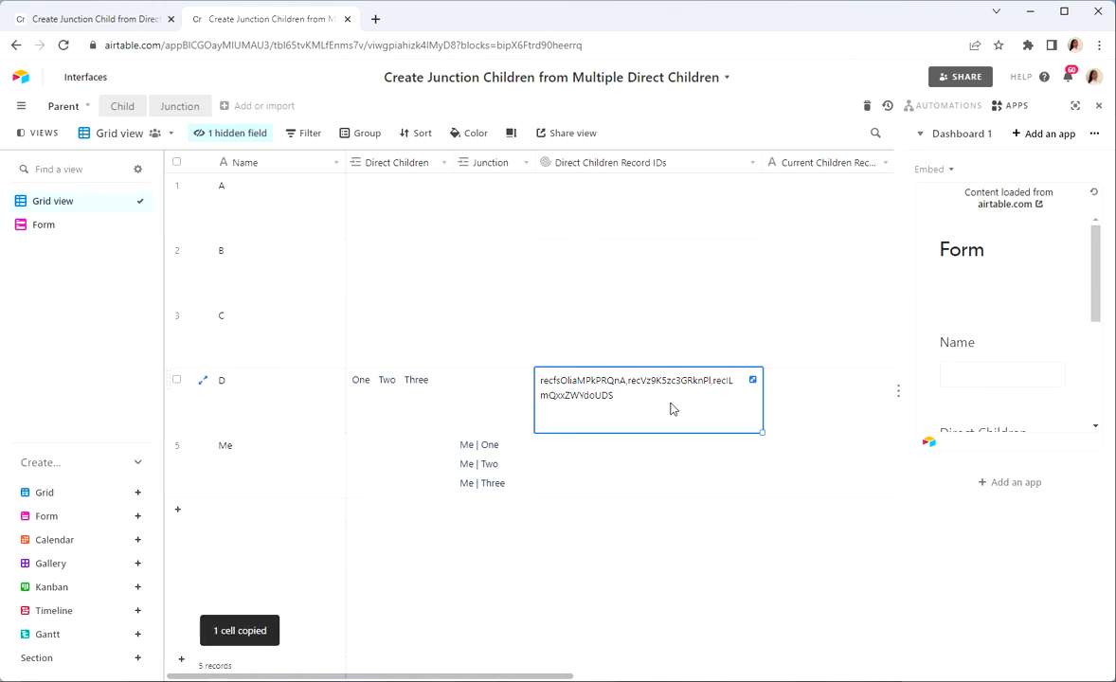
scroll(716, 357, "right", 2)
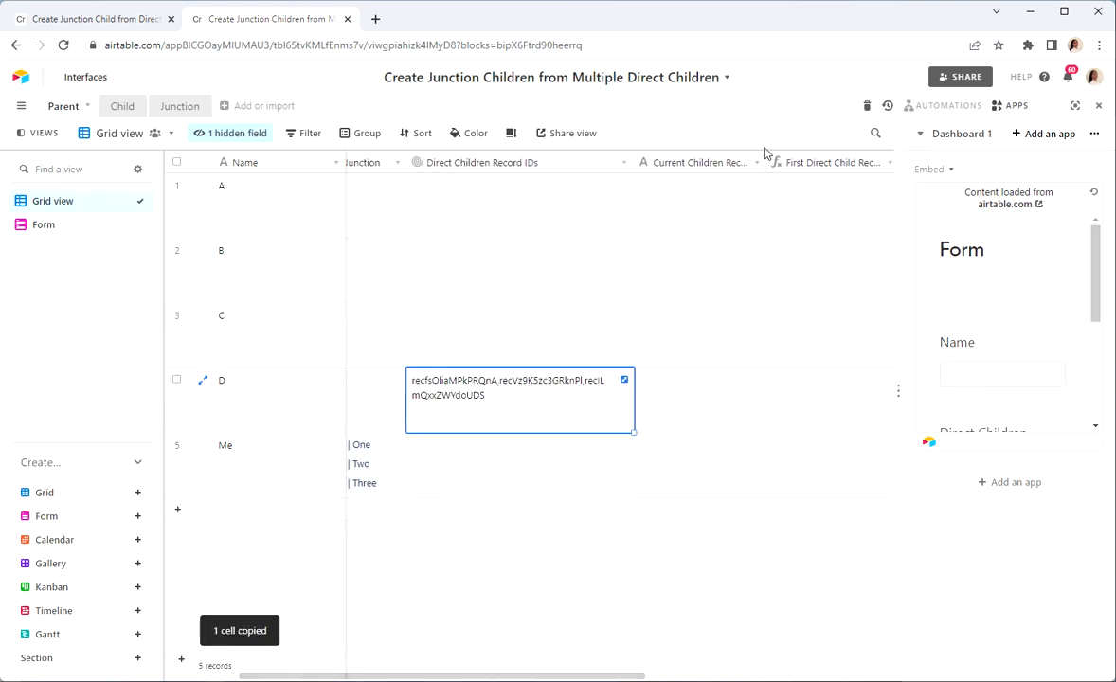
left_click_drag(765, 162, 815, 162)
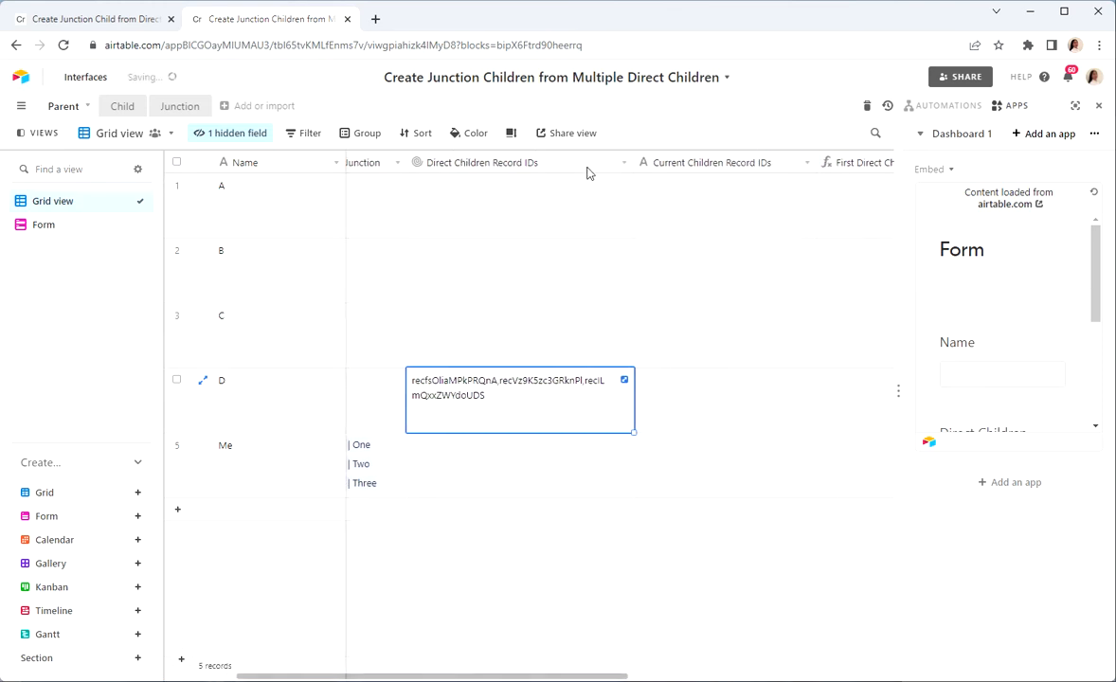
left_click(674, 402)
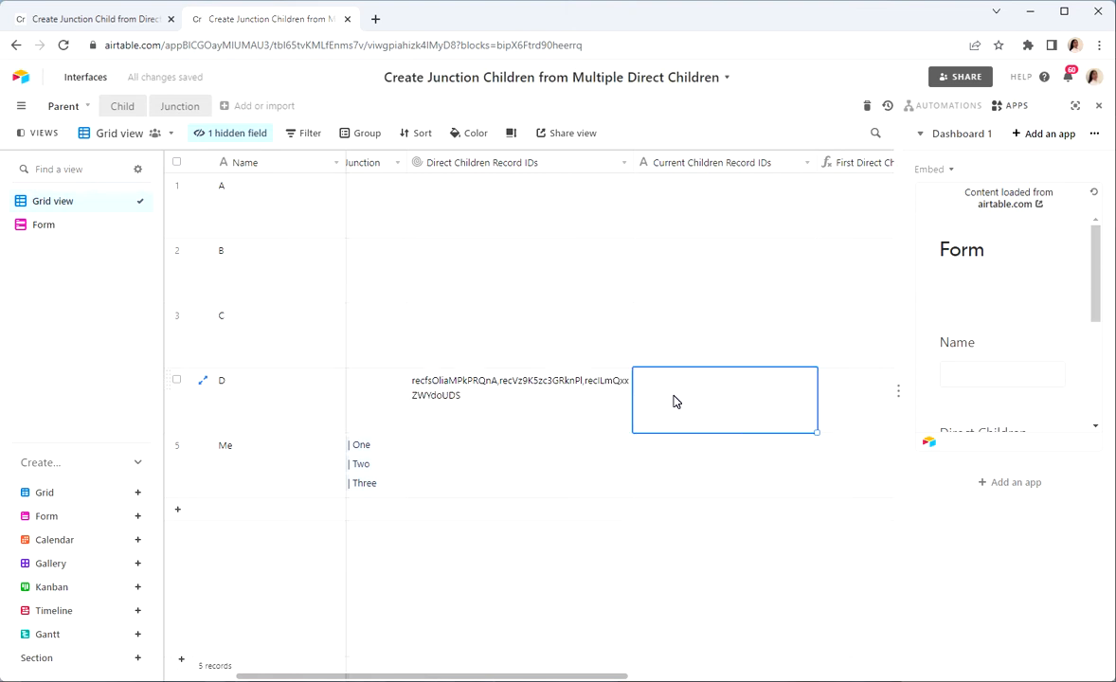
key("ctrl+v")
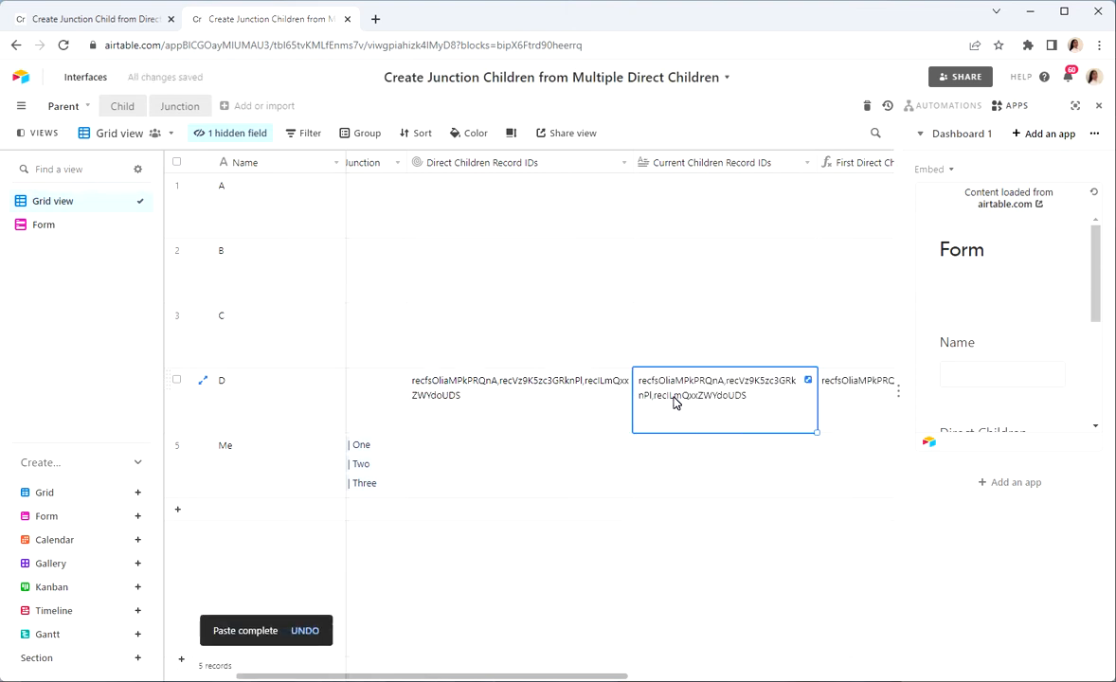
Step: Examine parent D's first-child and remaining-children record ID formula fields, and check its Junction field
scroll(720, 409, "right", 5)
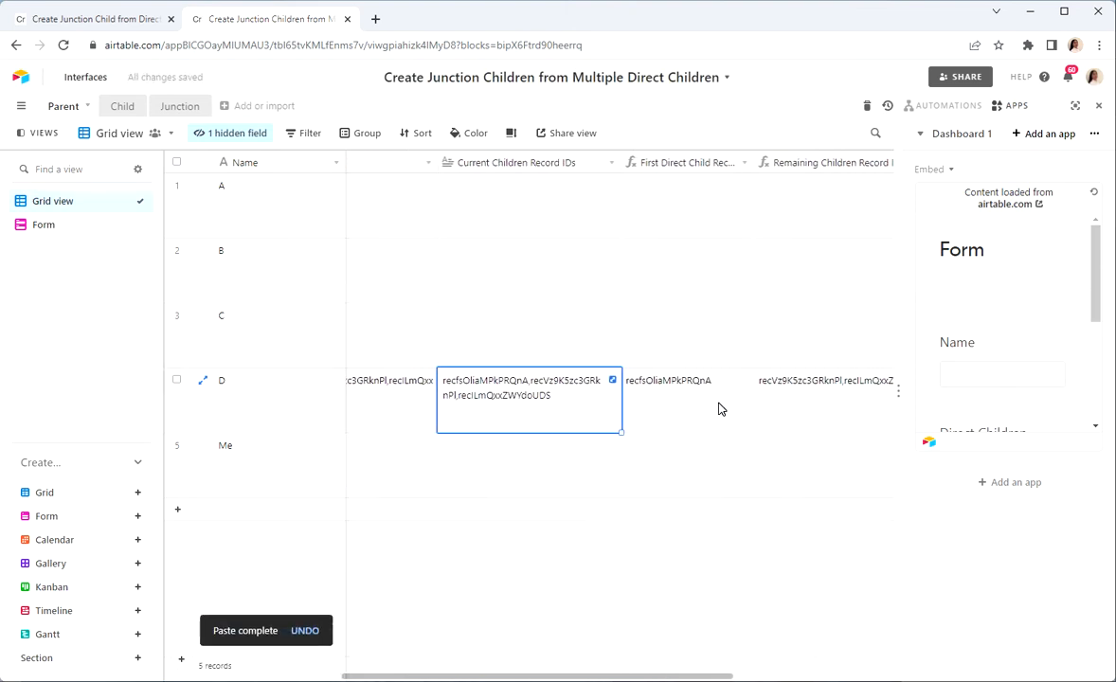
scroll(719, 409, "right", 1)
left_click(633, 407)
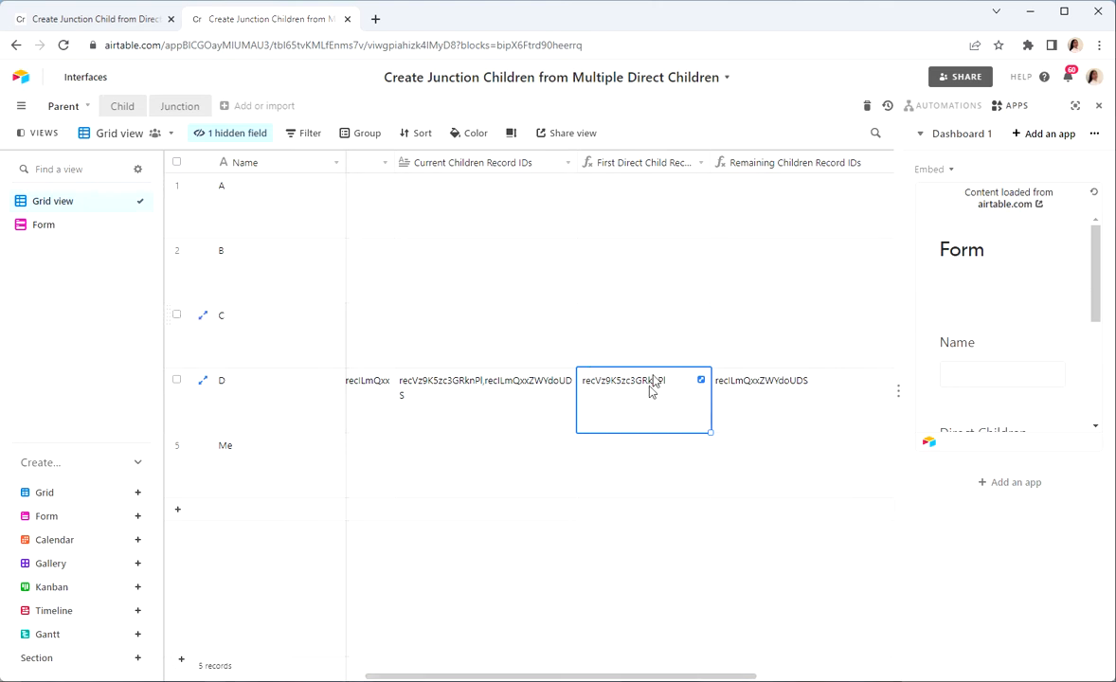
scroll(548, 380, "left", 3)
scroll(548, 380, "left", 4)
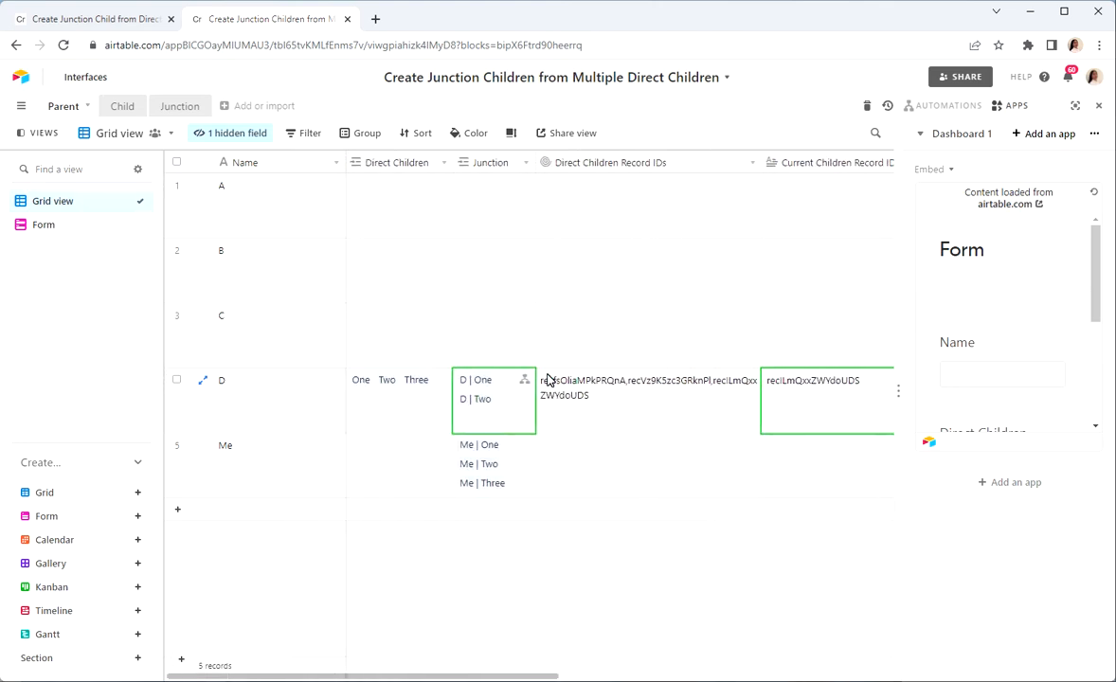
Step: Check parent D's record ID and Junction fields, and examine the trigger and Update record action of the Create Junction Children: Part 1 (form) automation
scroll(730, 392, "right", 6)
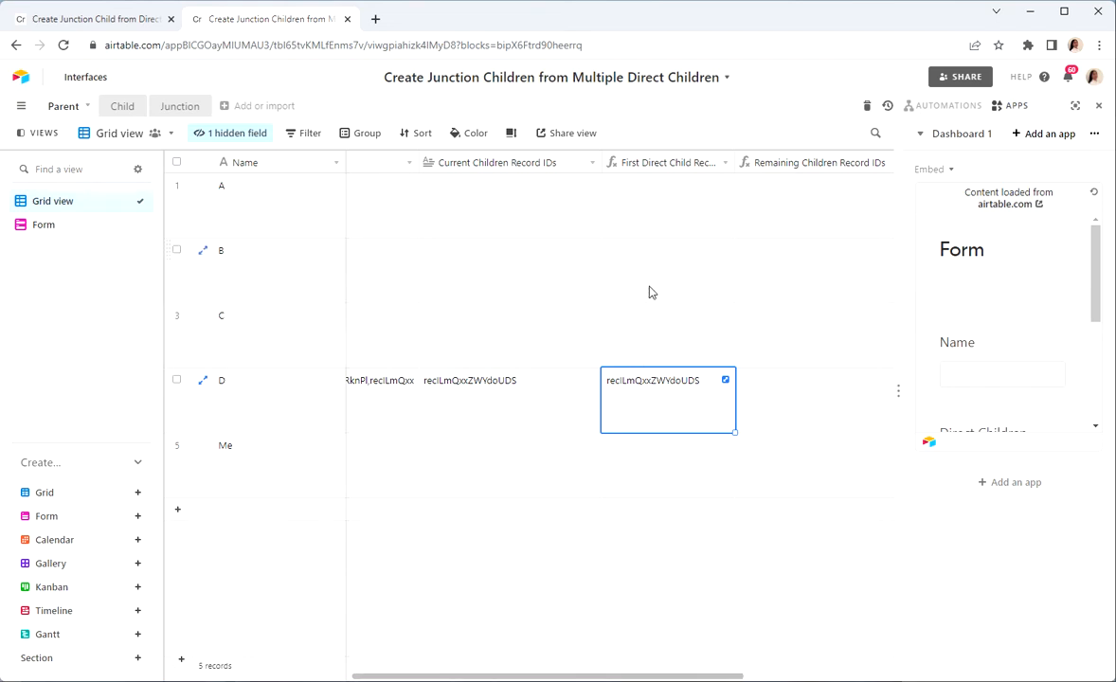
scroll(589, 380, "left", 6)
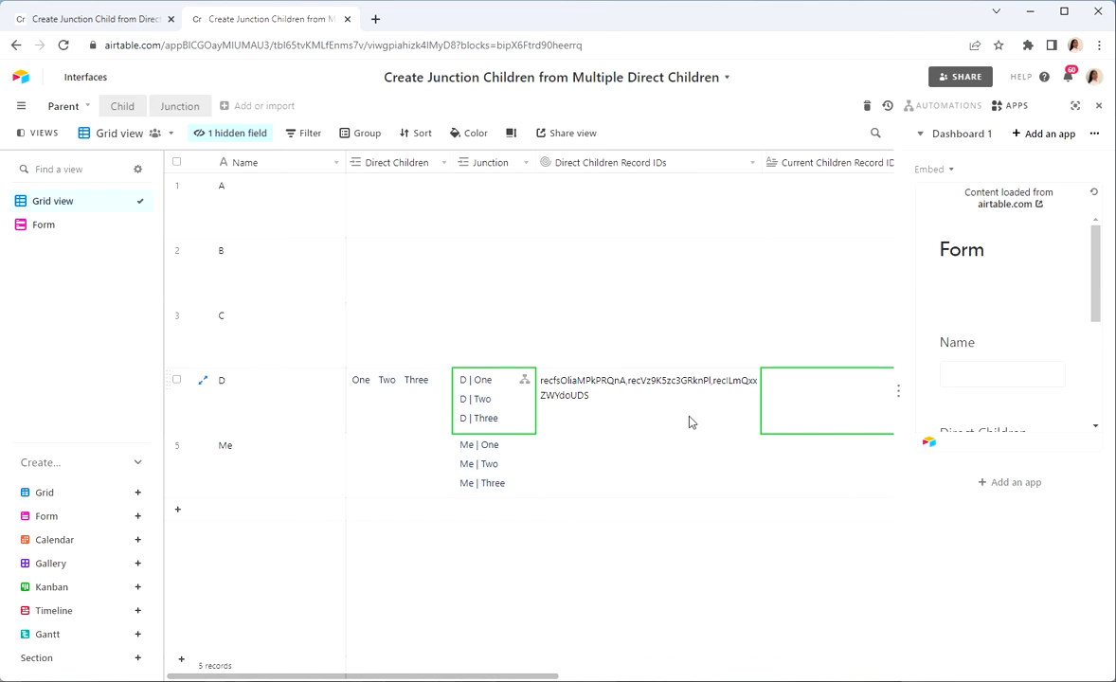
left_click(947, 105)
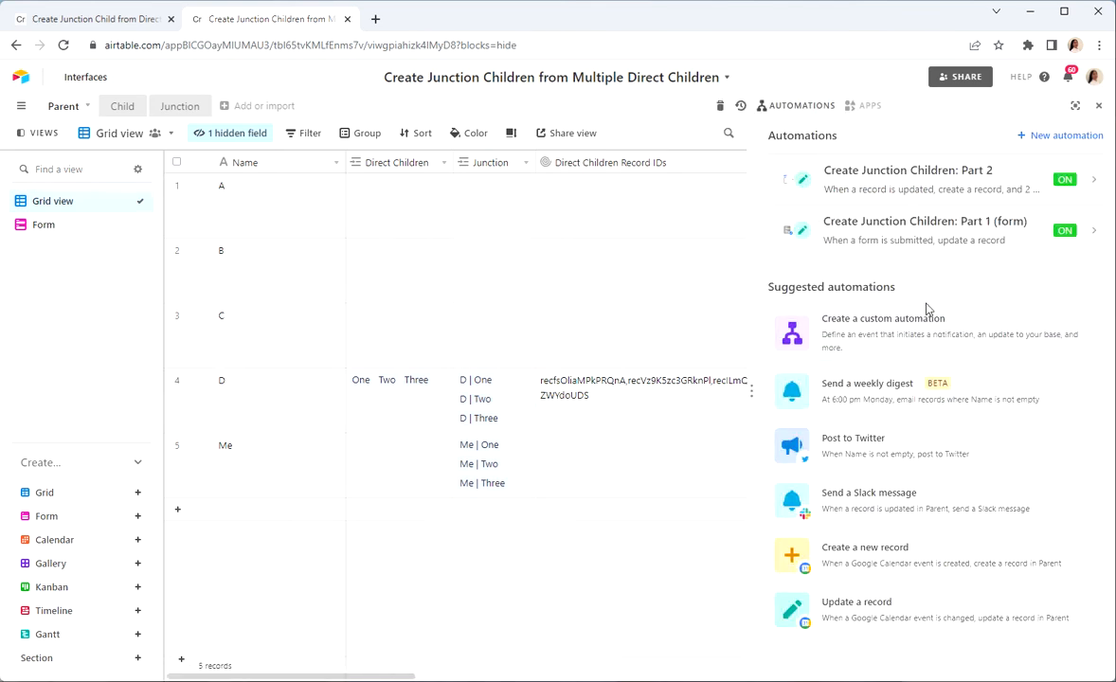
left_click(898, 227)
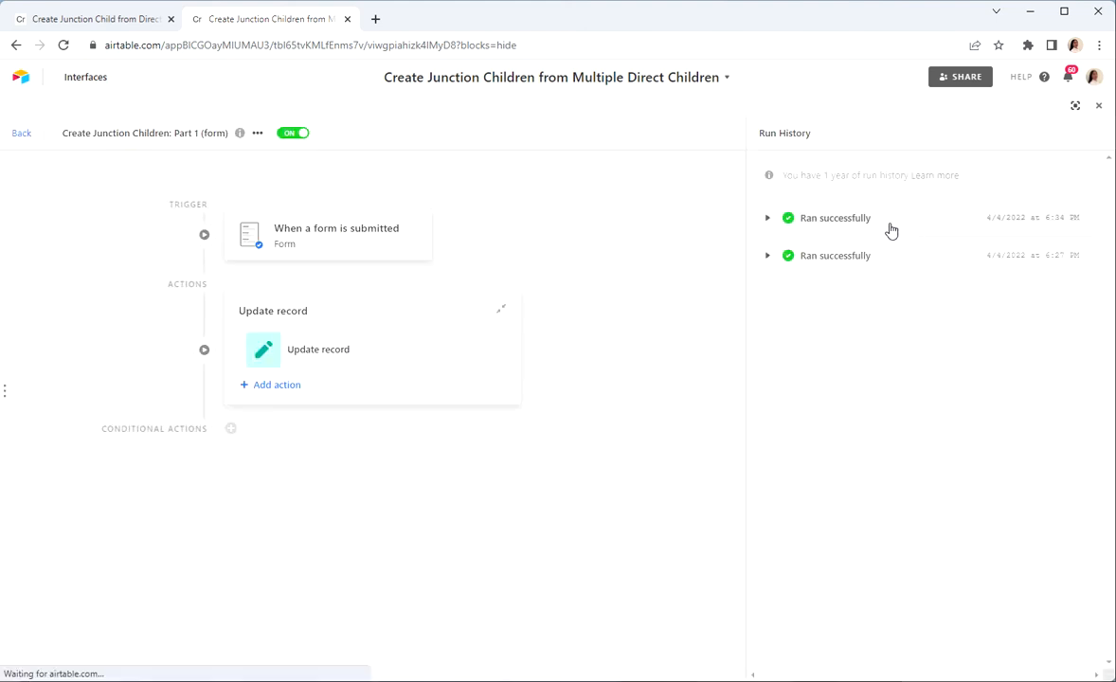
left_click(343, 242)
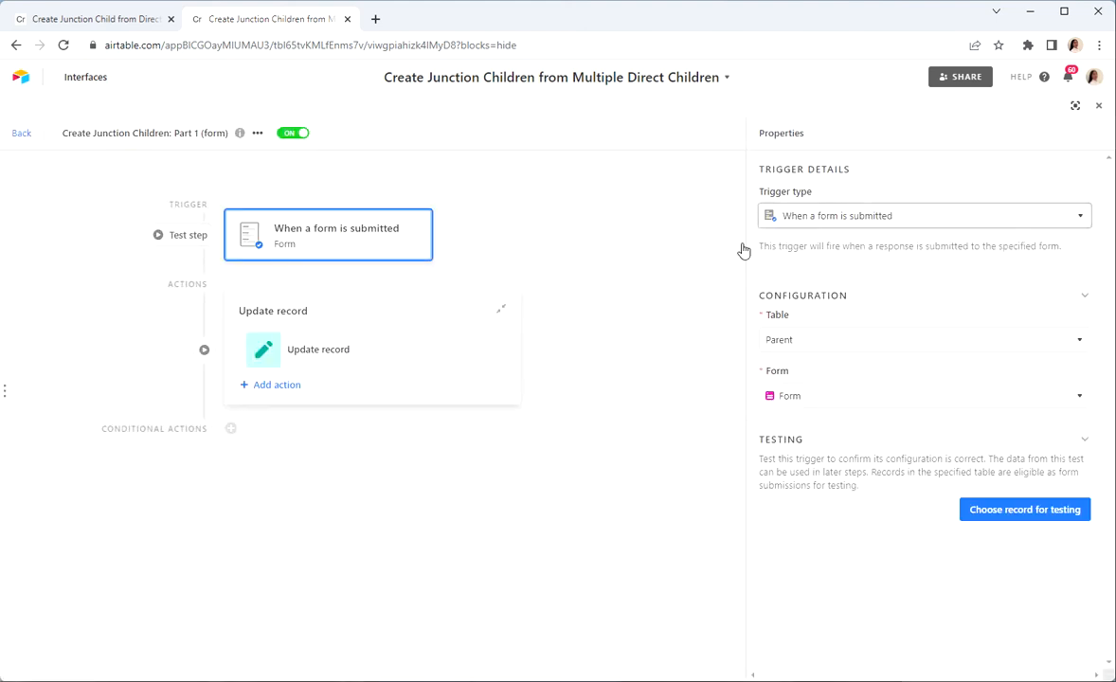
right_click(359, 356)
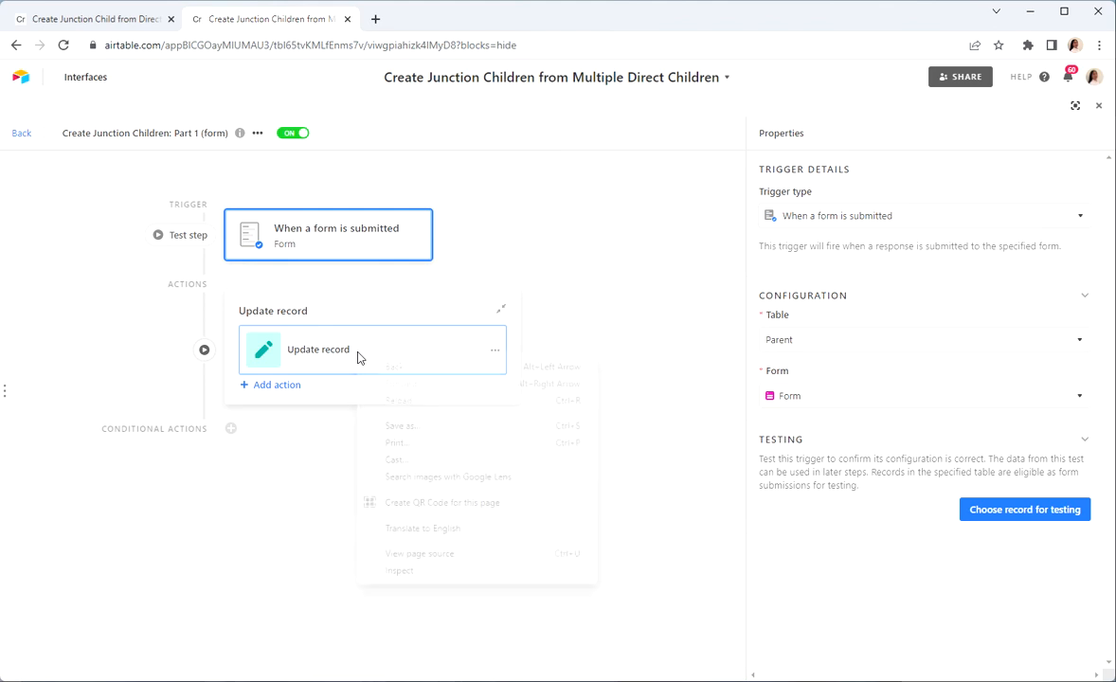
left_click(282, 345)
left_click(283, 345)
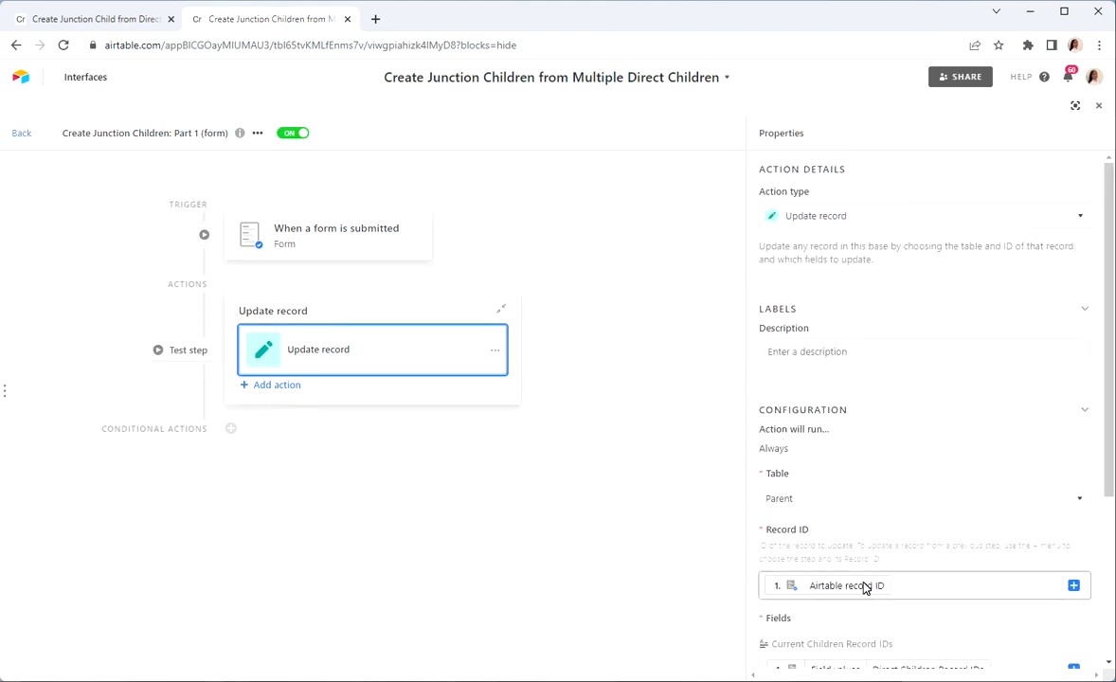
scroll(864, 587, "down", 5)
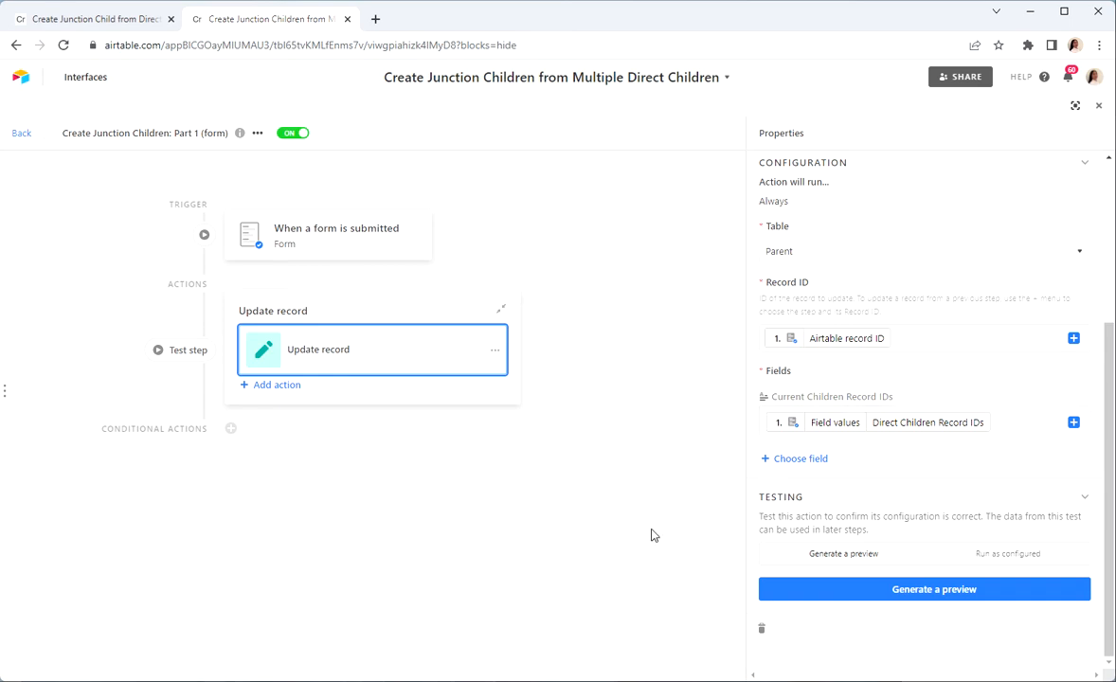
left_click(19, 135)
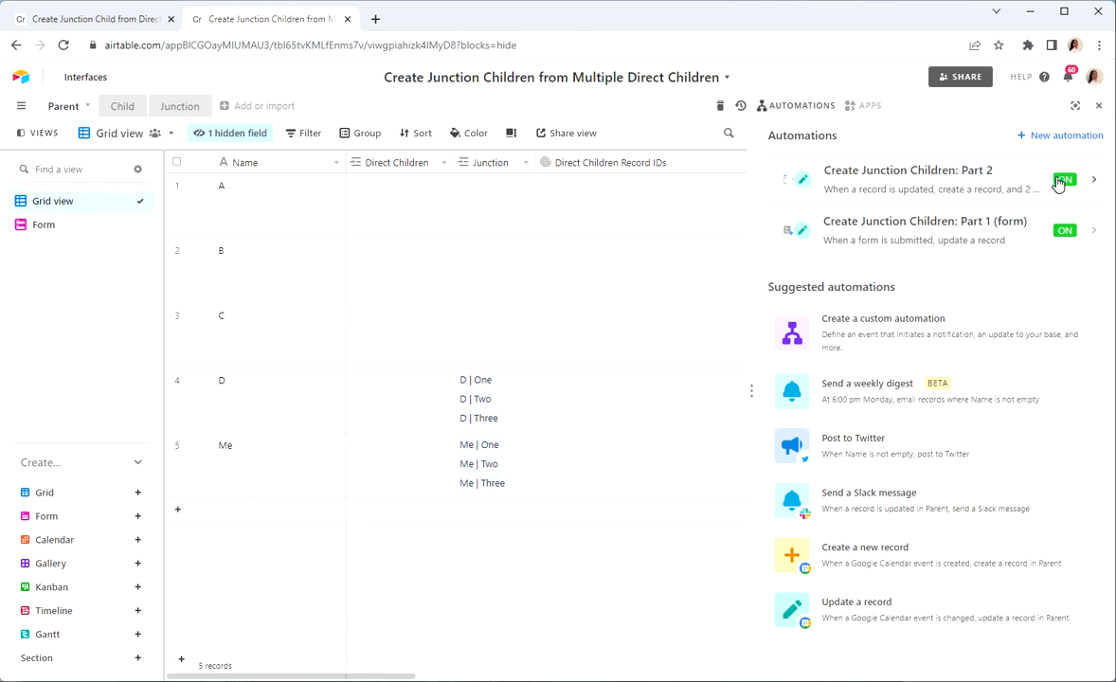
Step: Examine the trigger of the Create Junction Children: Part 2 automation and the field it watches, and return to the Parent table
left_click(891, 177)
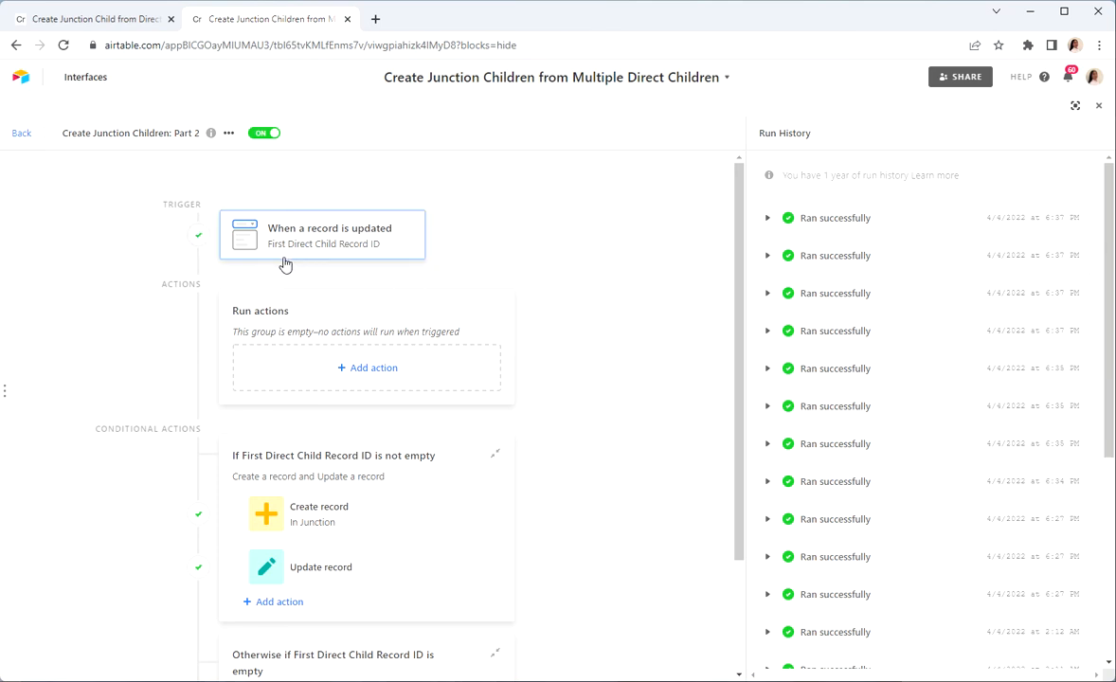
left_click(296, 258)
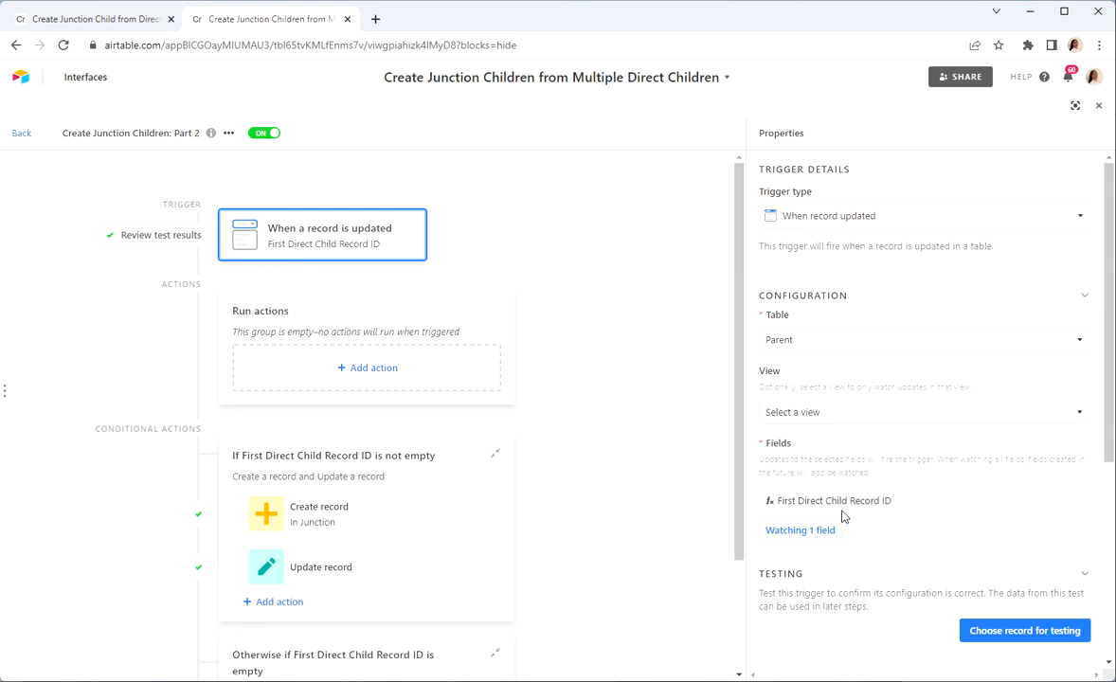
left_click_drag(838, 516, 348, 291)
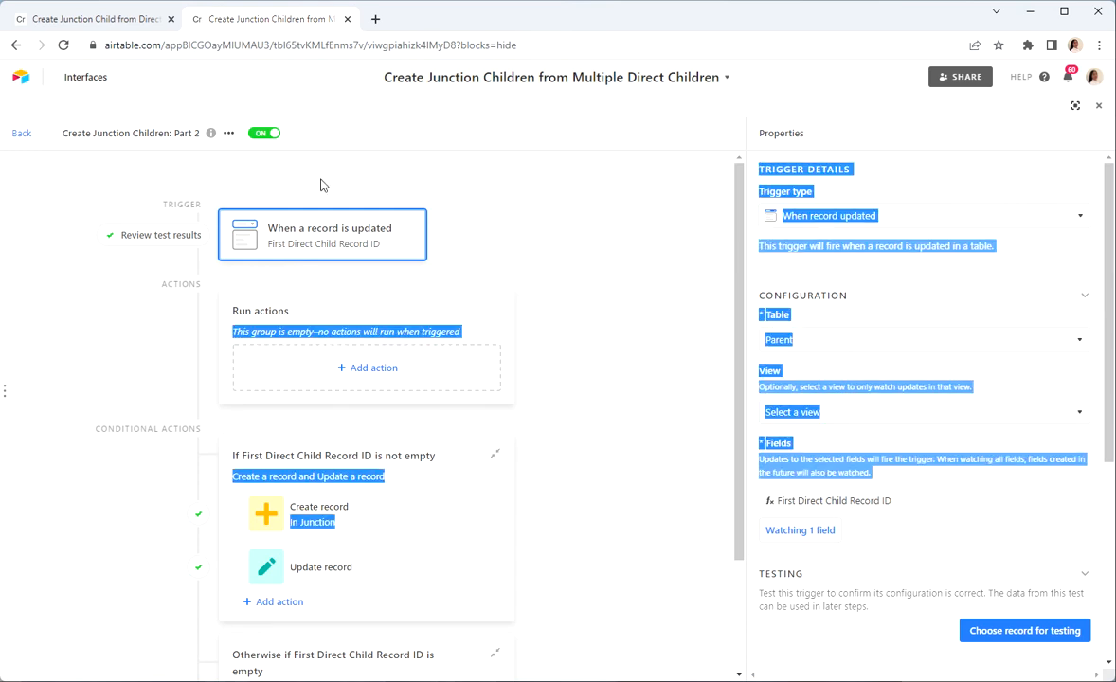
right_click(668, 359)
right_click(640, 312)
left_click(13, 138)
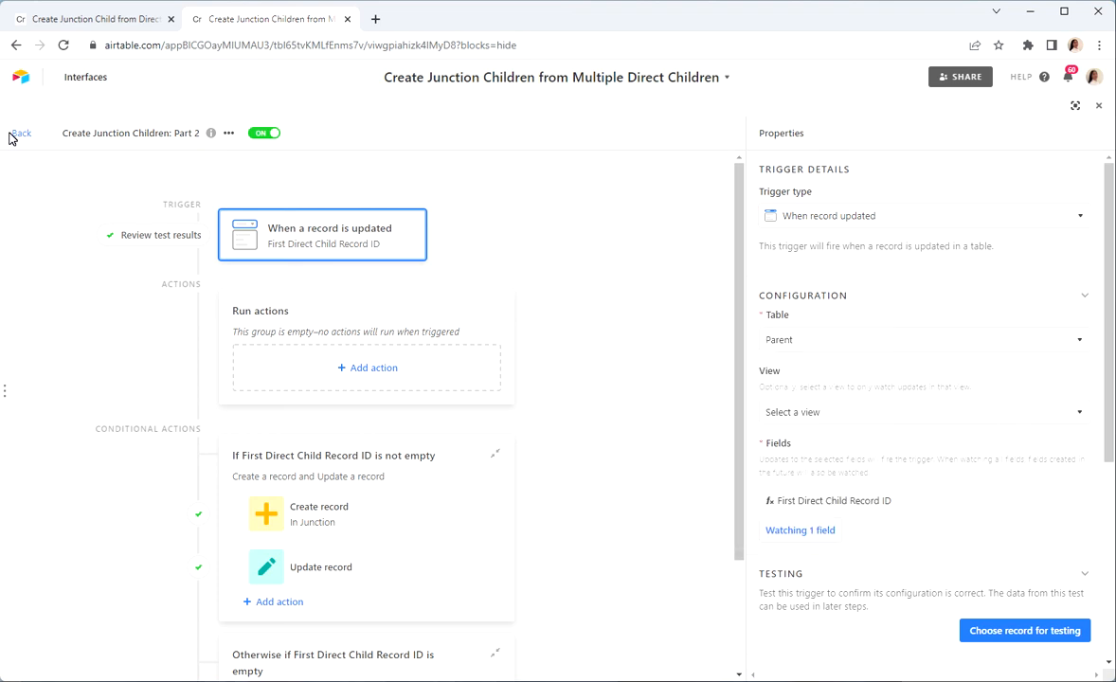
left_click(18, 139)
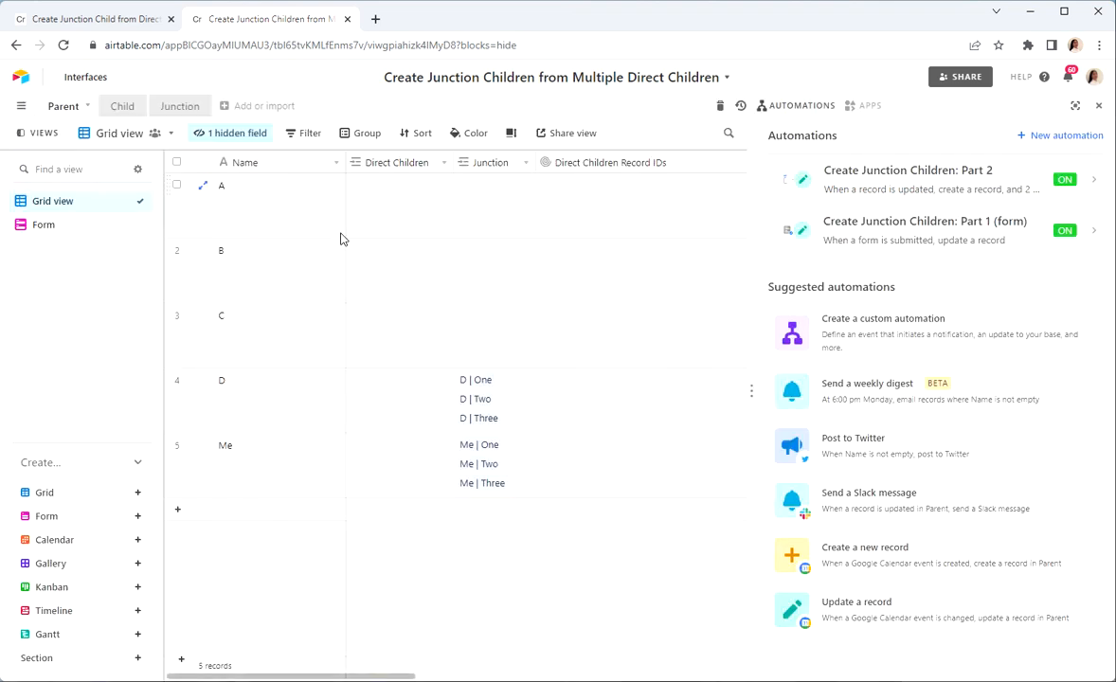
Step: Examine the formulas of the First Direct Child Record ID and Remaining Children Record IDs fields without changing them
scroll(556, 264, "right", 5)
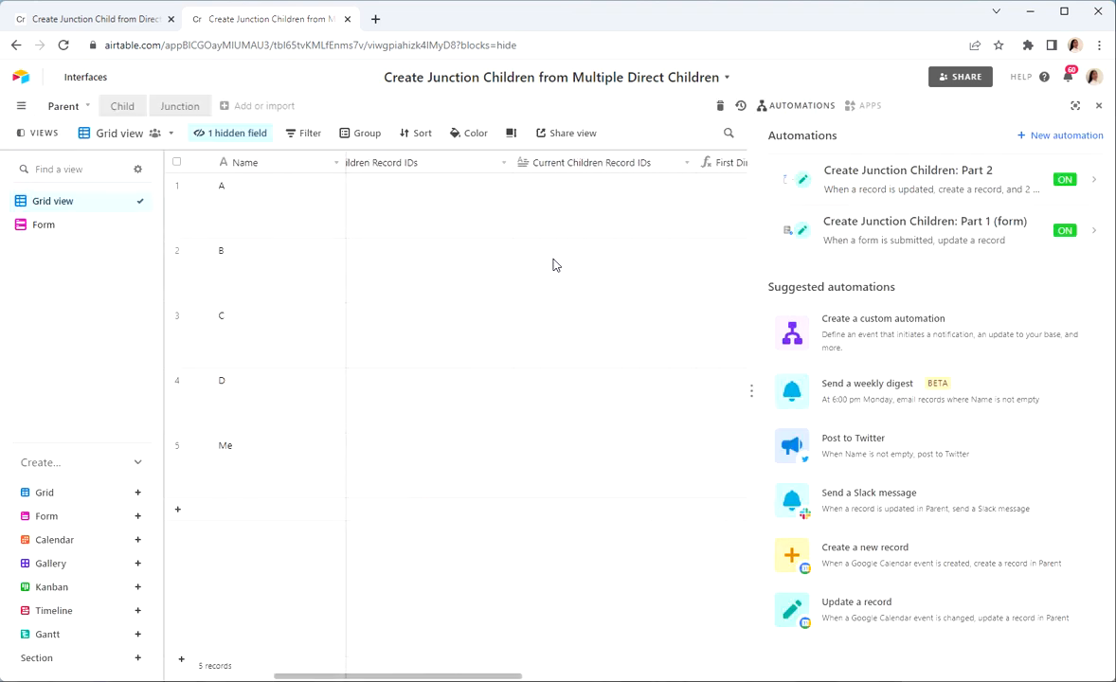
left_click(707, 183)
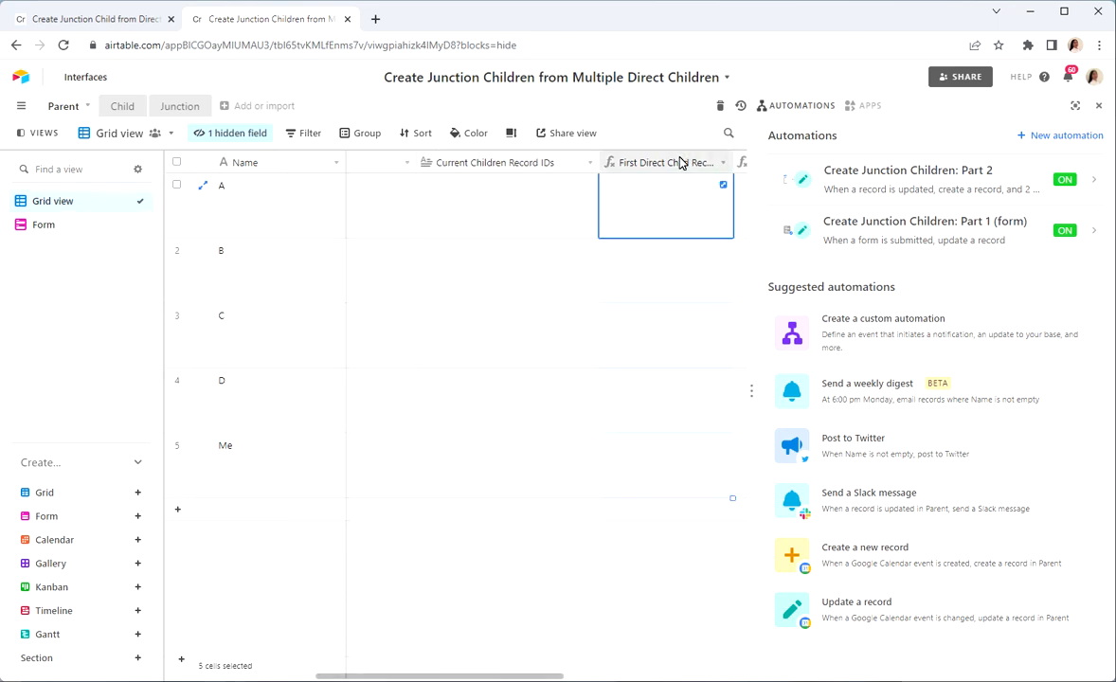
double_click(679, 163)
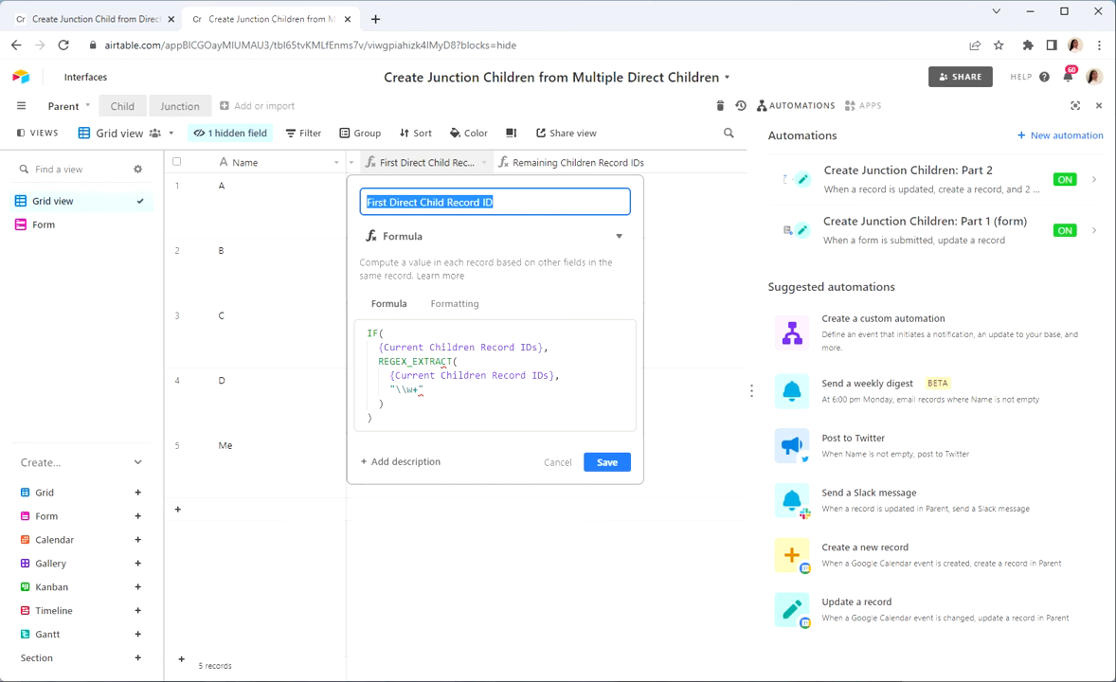
left_click(559, 464)
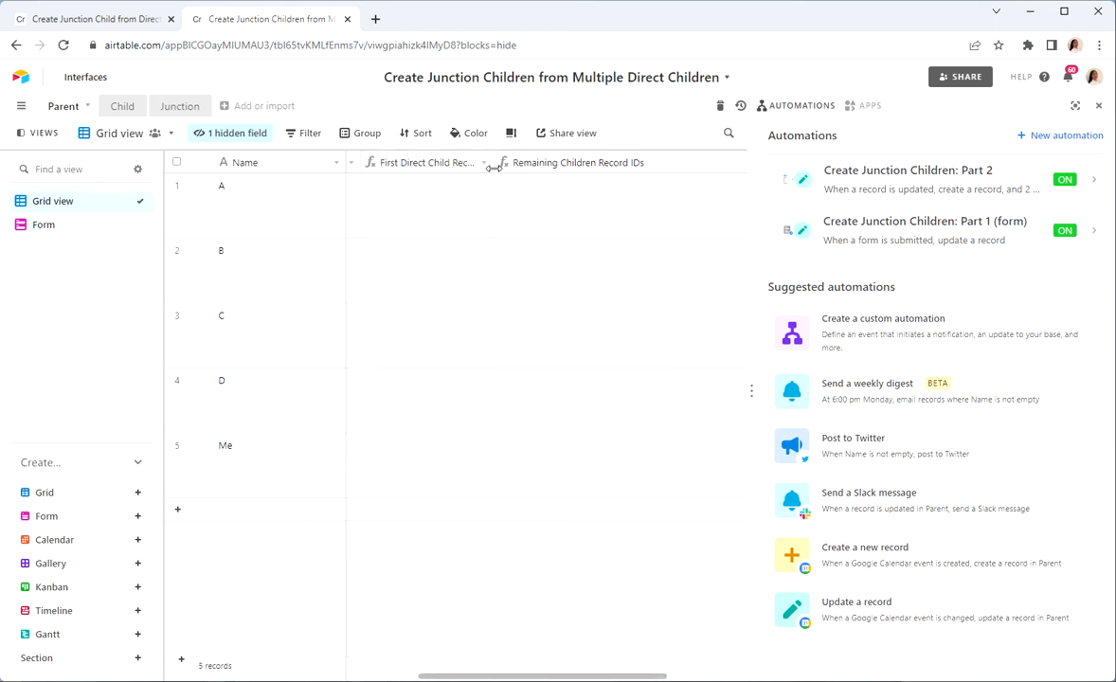
double_click(590, 160)
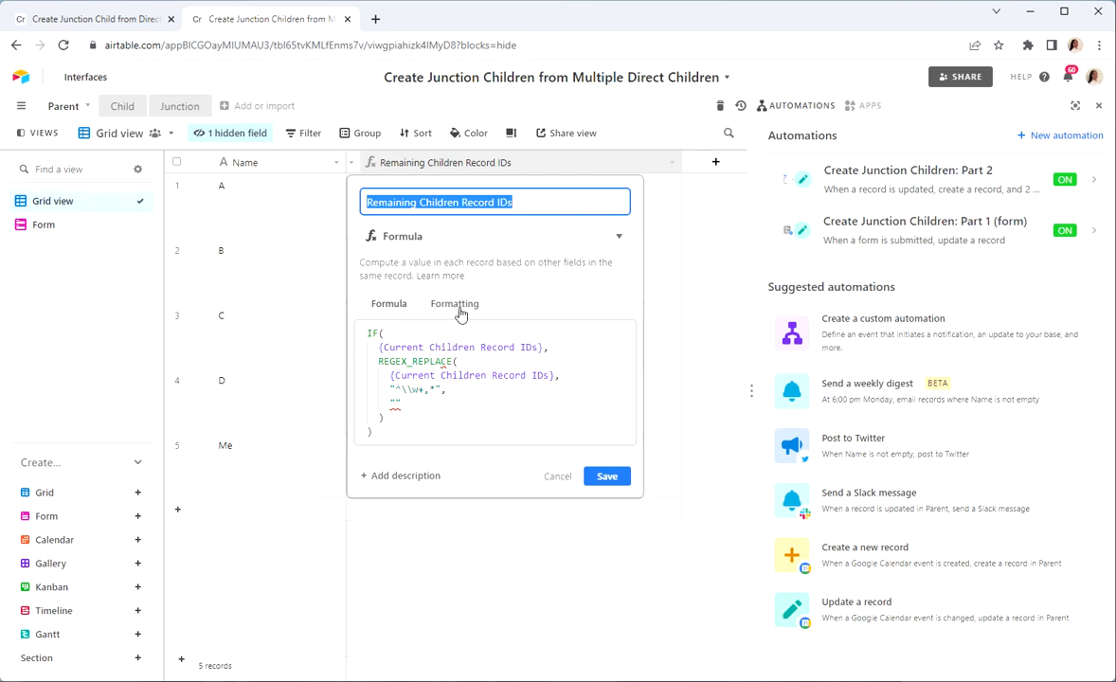
left_click(556, 477)
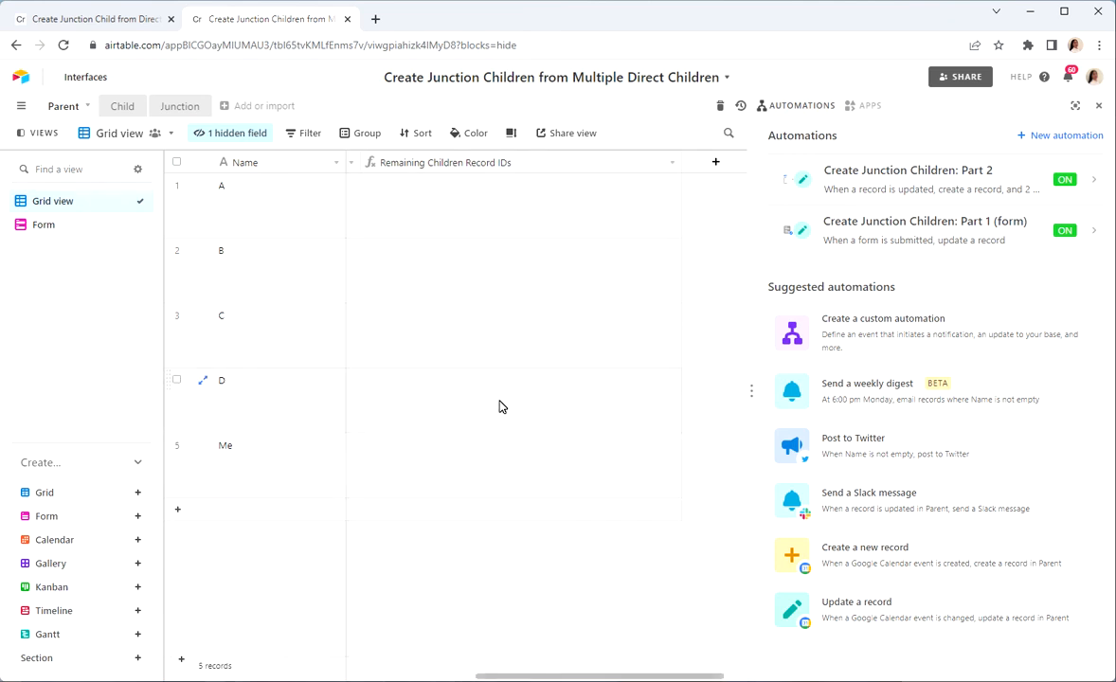
Step: Go through parent D's Current Children Record IDs, First Direct Child Record ID and Remaining Children Record IDs cells in order
scroll(502, 407, "left", 3)
scroll(394, 370, "left", 2)
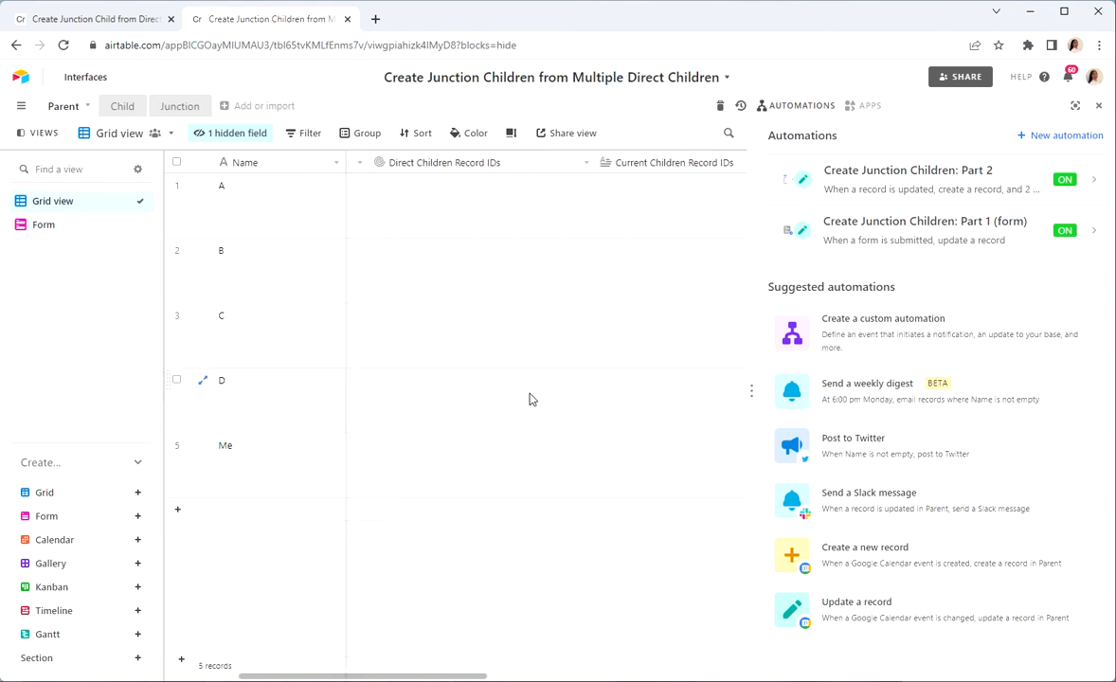
left_click(668, 382)
scroll(669, 383, "right", 4)
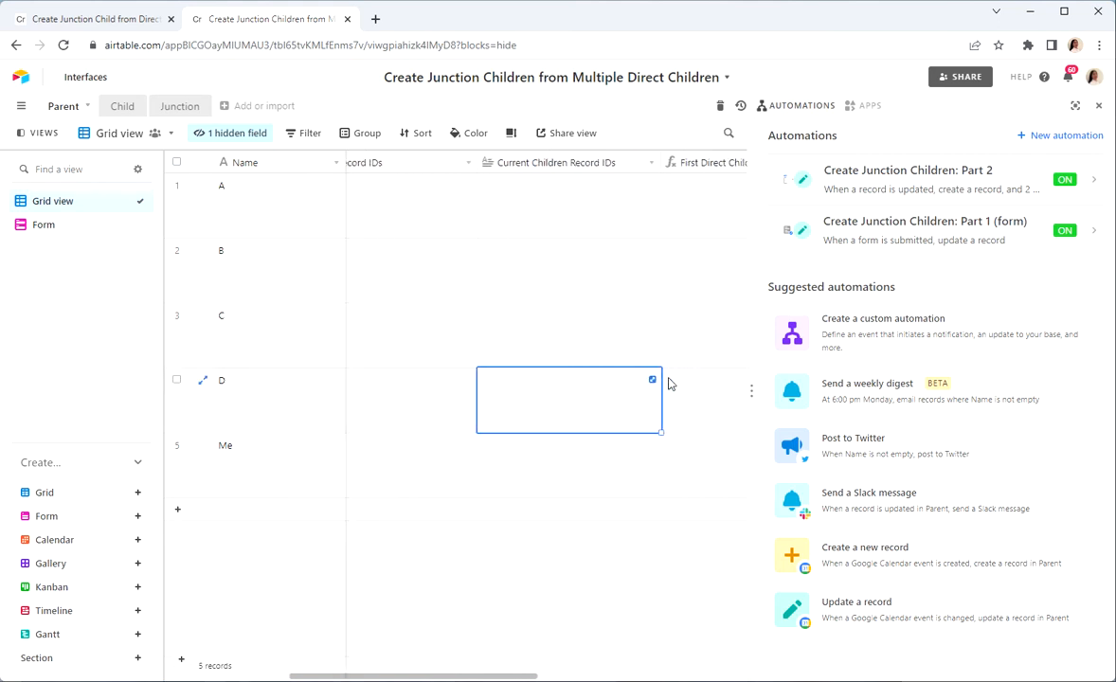
left_click(621, 407)
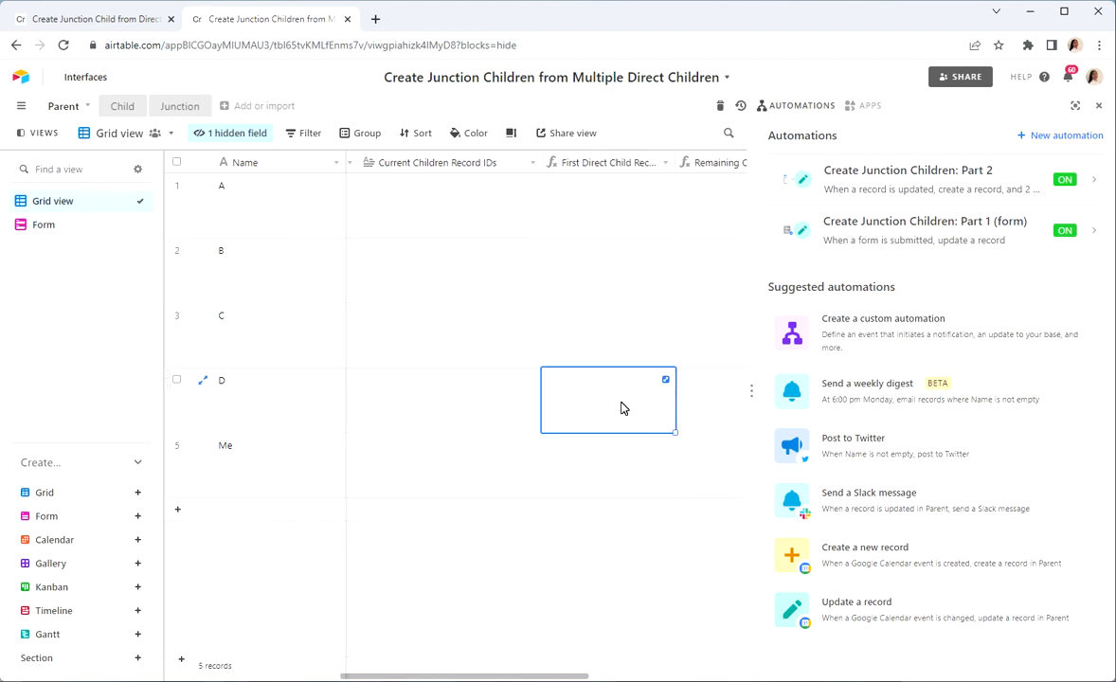
key("Right")
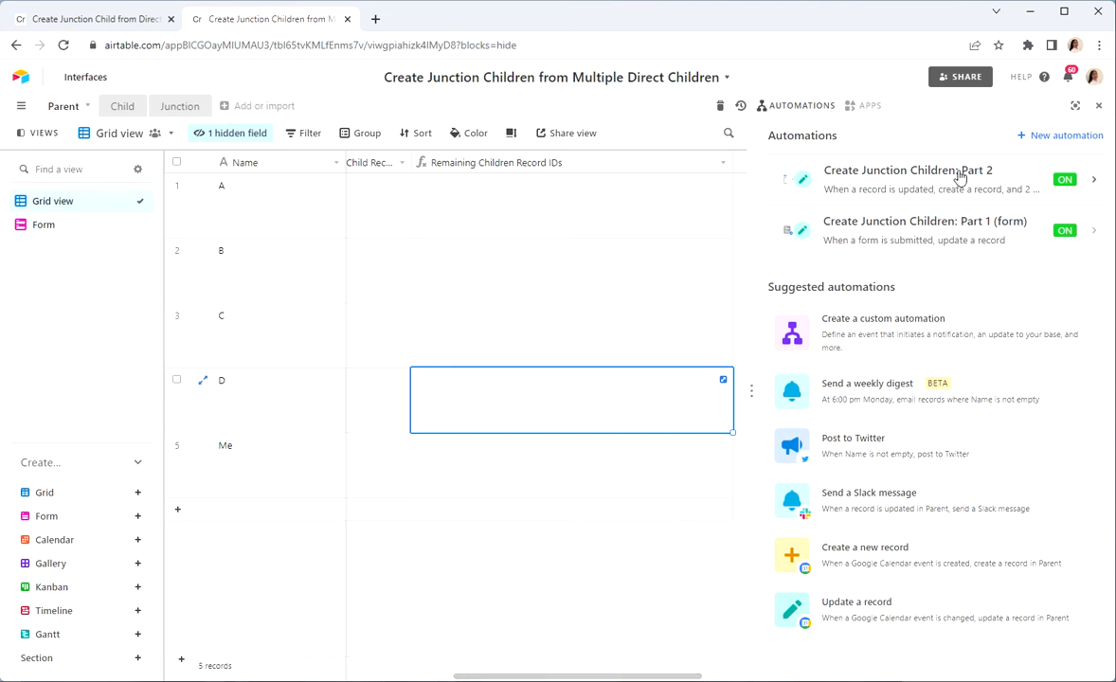
Step: Examine the Part 2 automation's Create record and Update record actions under the condition that First Direct Child Record ID is not empty
left_click(911, 188)
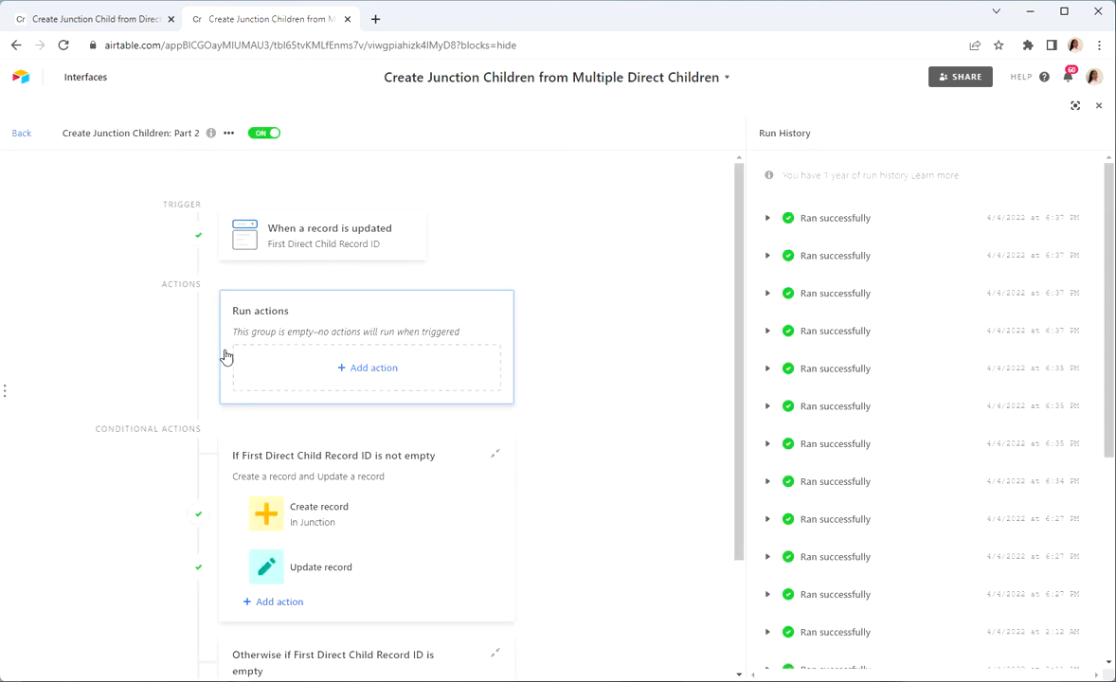
left_click(392, 518)
scroll(676, 427, "down", 1)
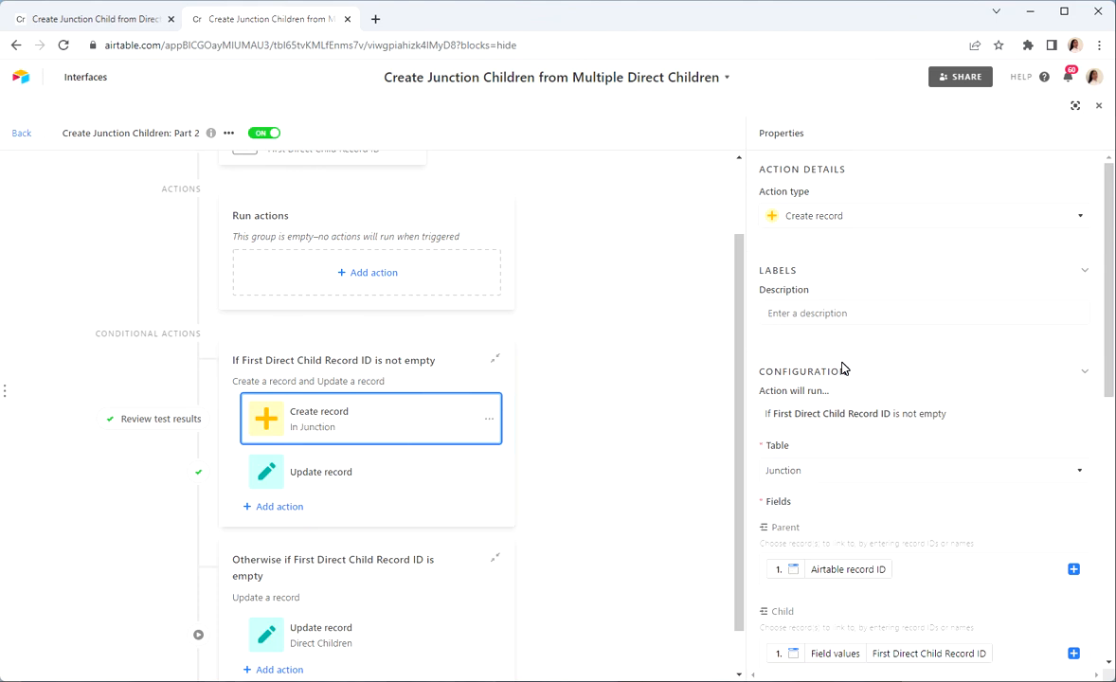
scroll(840, 355, "down", 2)
scroll(842, 365, "down", 1)
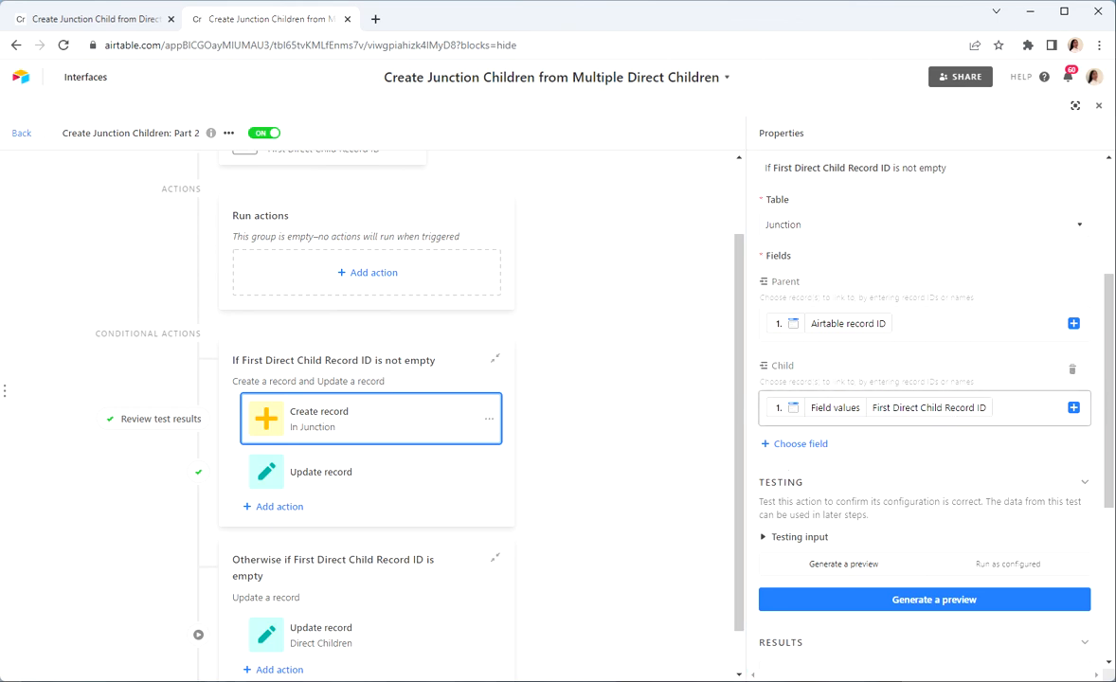
left_click(352, 475)
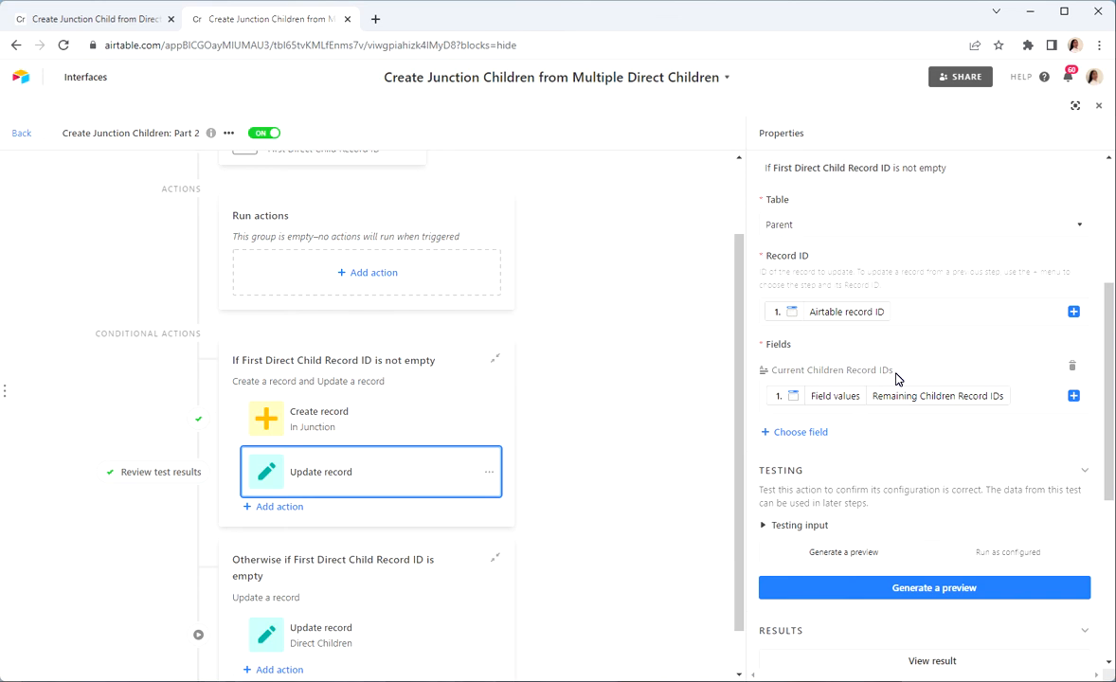
left_click(687, 460)
Step: Examine the Direct Children update action under Part 2's empty First Direct Child Record ID condition, and return to the Parent table's Junction field
scroll(687, 459, "down", 1)
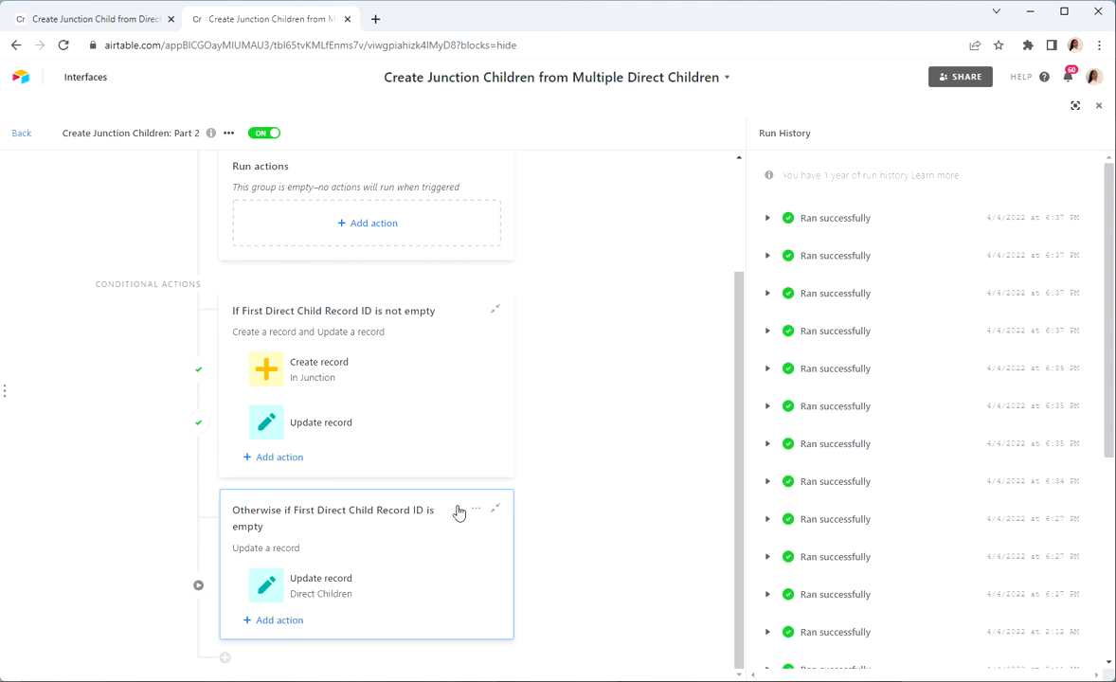
left_click(360, 588)
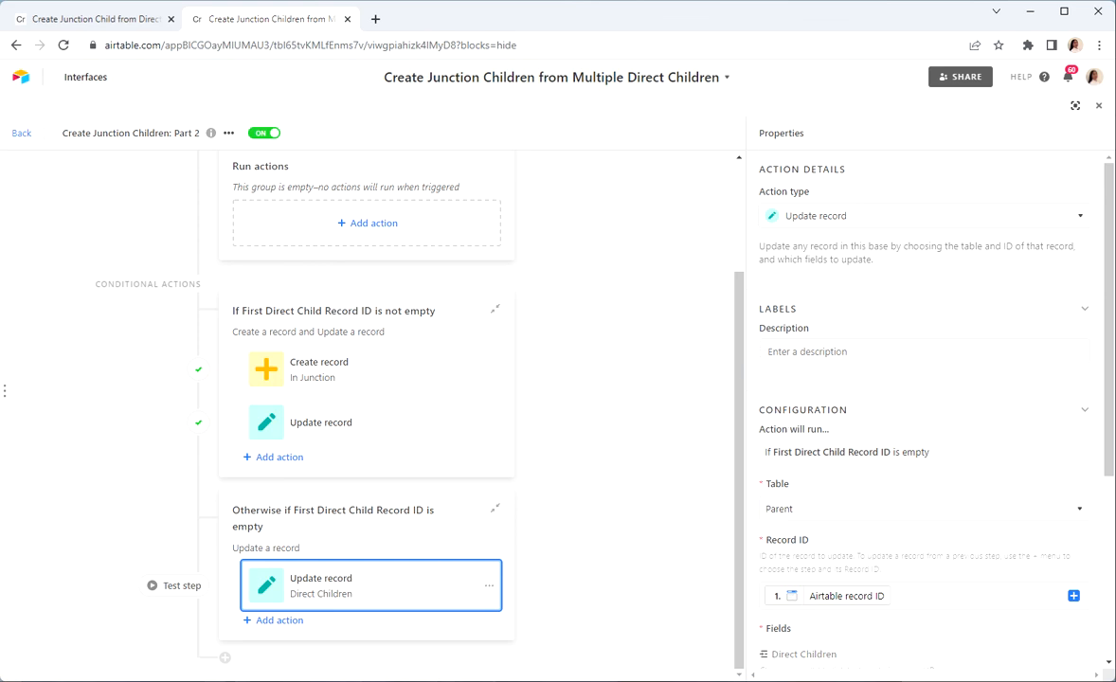
scroll(800, 498, "down", 3)
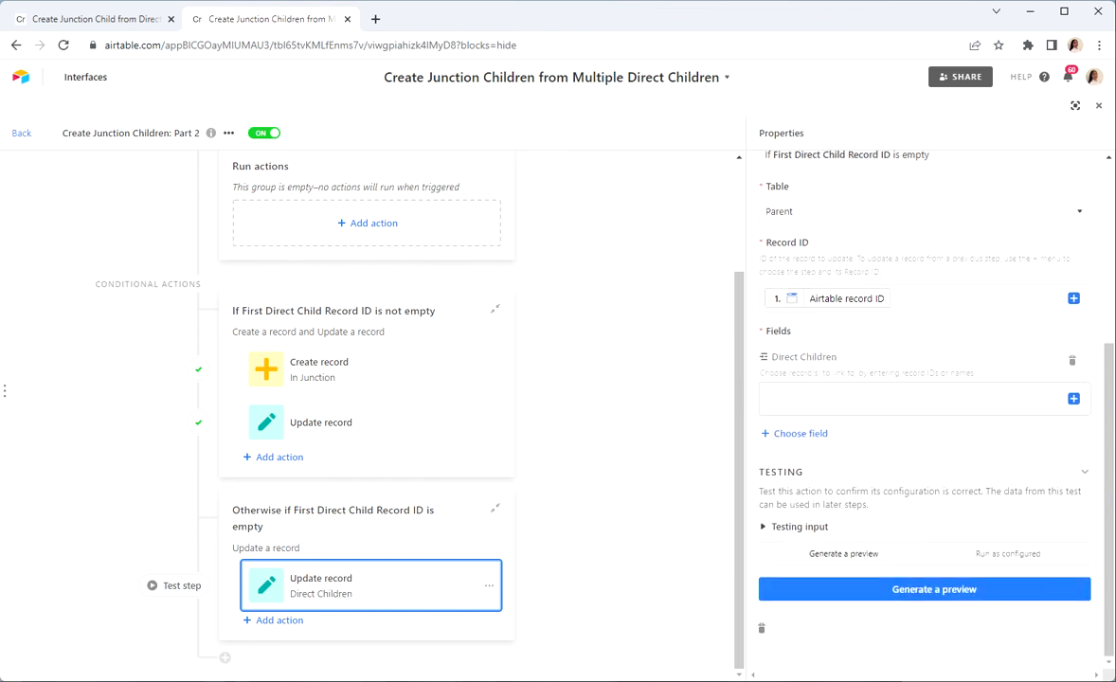
left_click(19, 135)
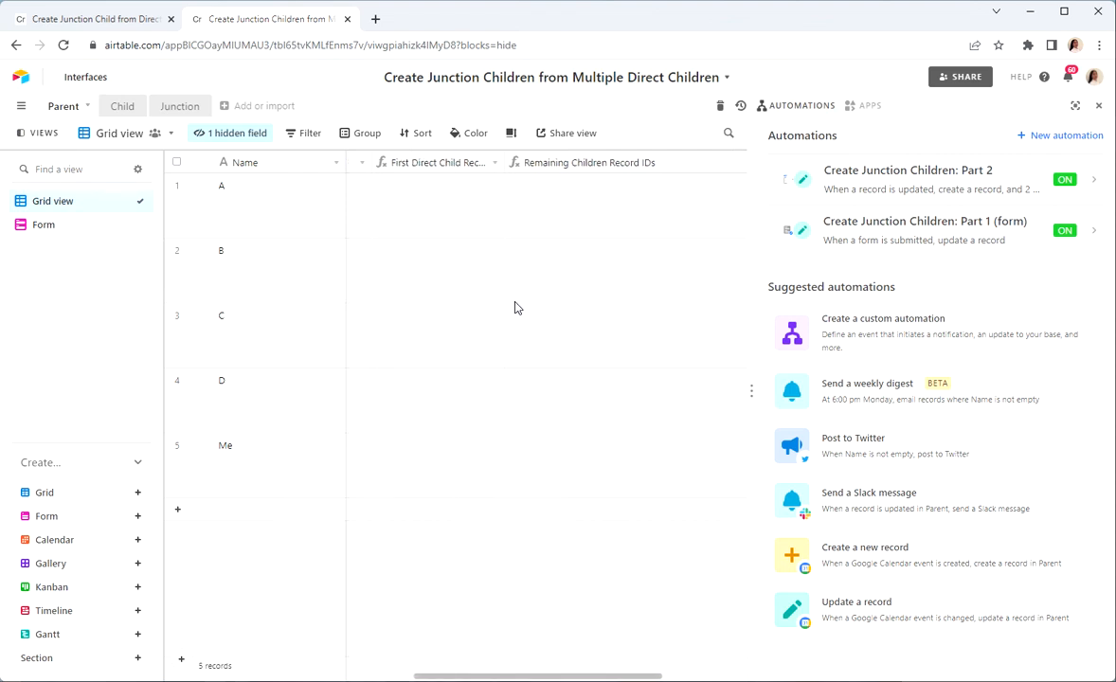
scroll(514, 308, "left", 5)
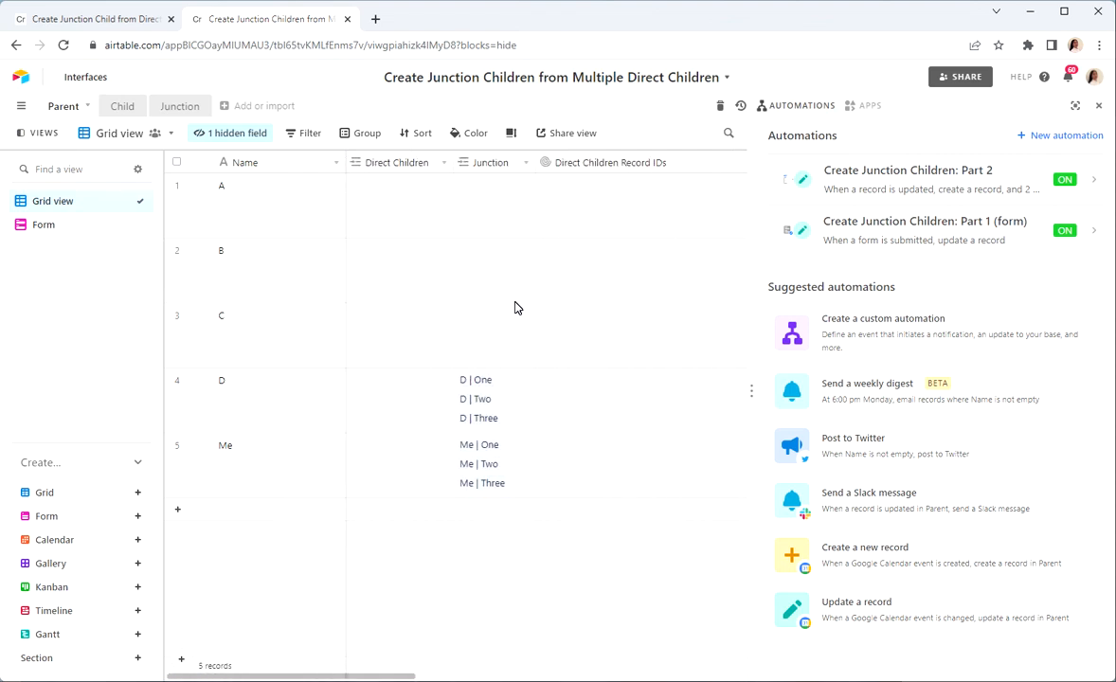